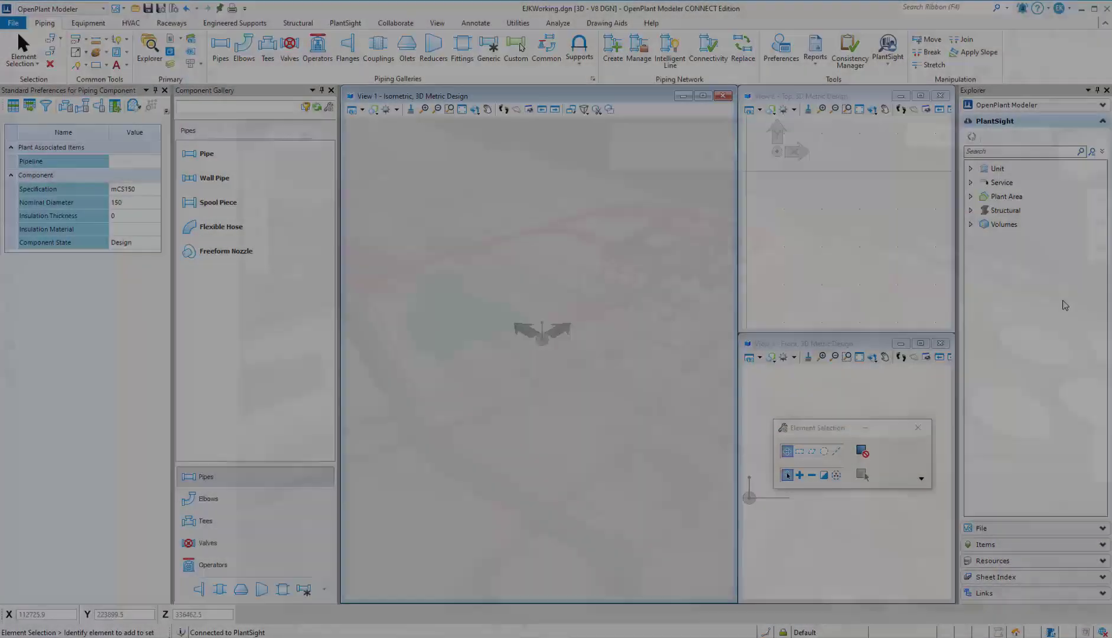
# Reference out all plant content inside Spatial Volume U1 using Reference out by Volume
pyautogui.click(969, 224)
pyautogui.click(1034, 238)
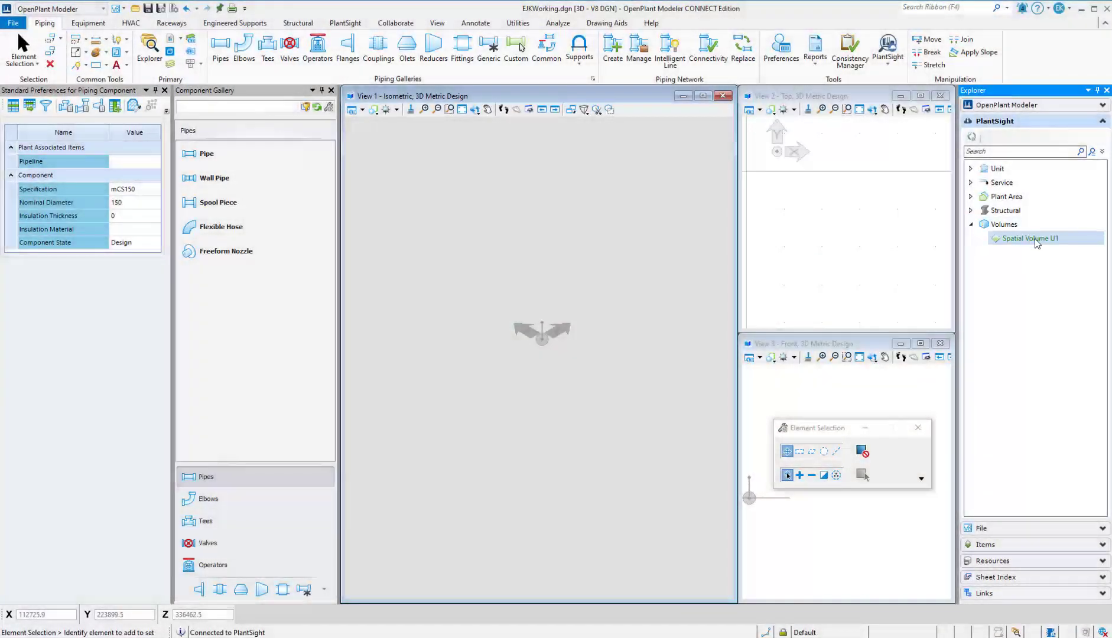
pyautogui.rightClick(1037, 242)
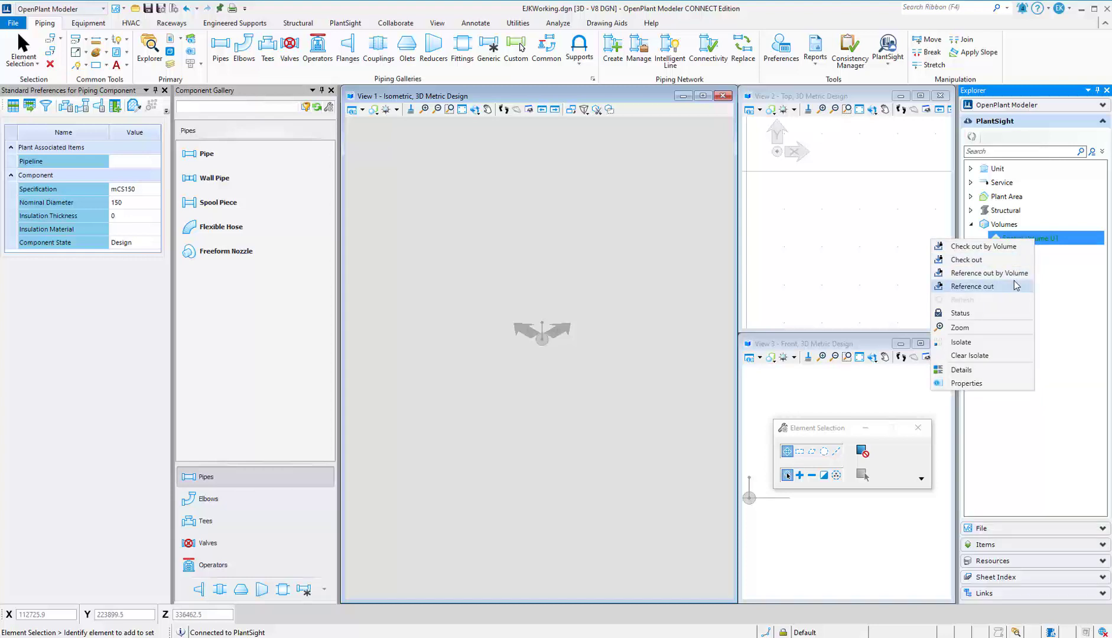
pyautogui.click(1015, 286)
pyautogui.click(519, 419)
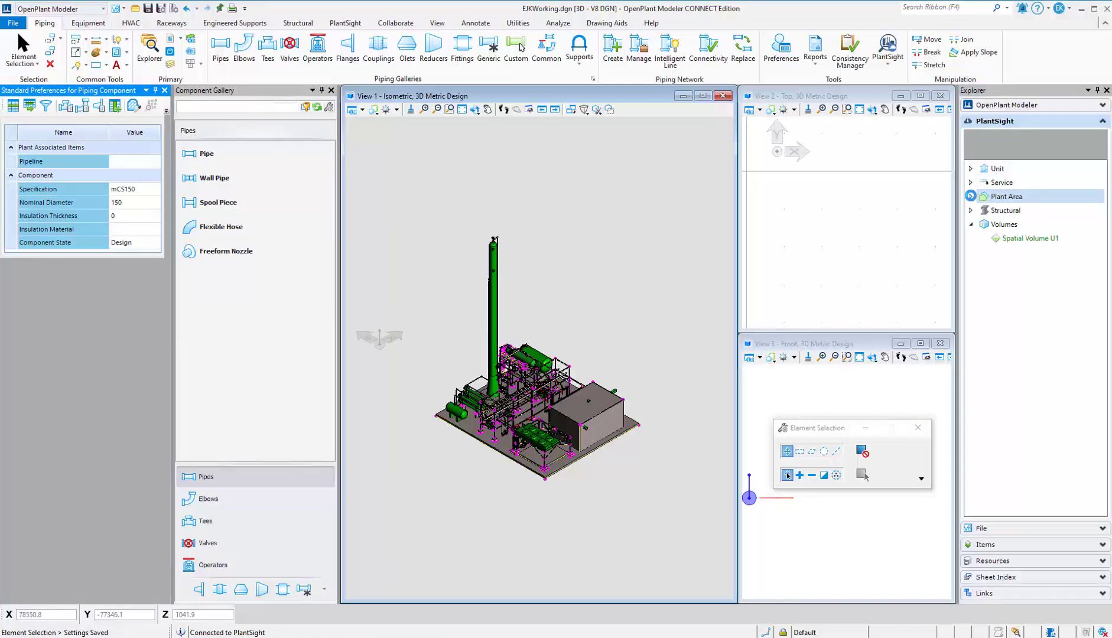
# Reference out plant area A2 and fit View 1 to show both loaded sections
pyautogui.click(971, 196)
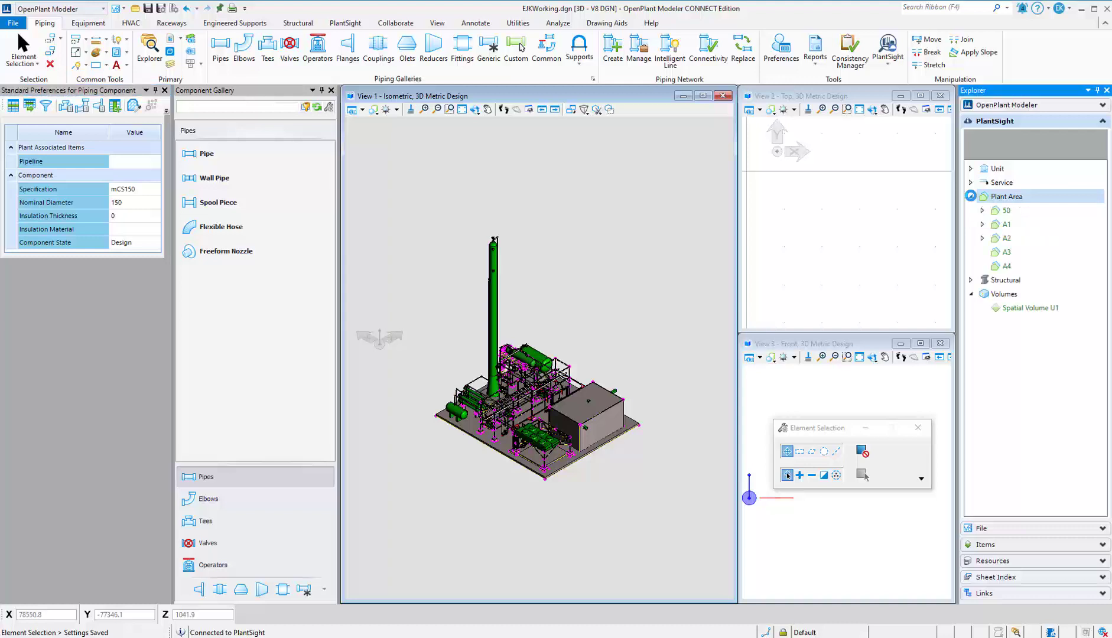
pyautogui.rightClick(1008, 238)
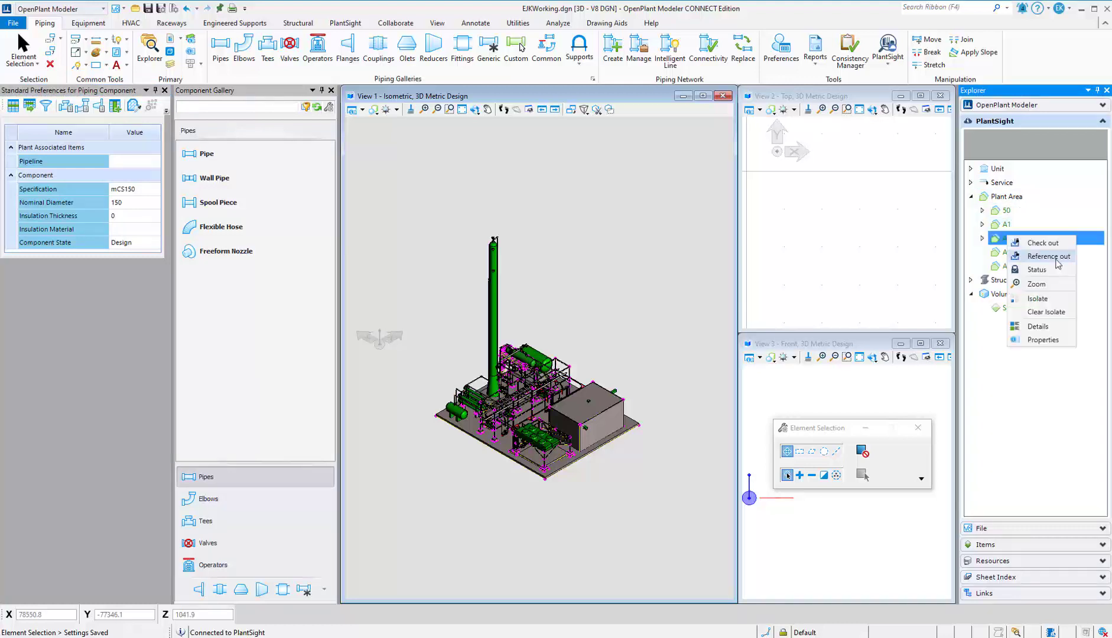
pyautogui.click(1047, 256)
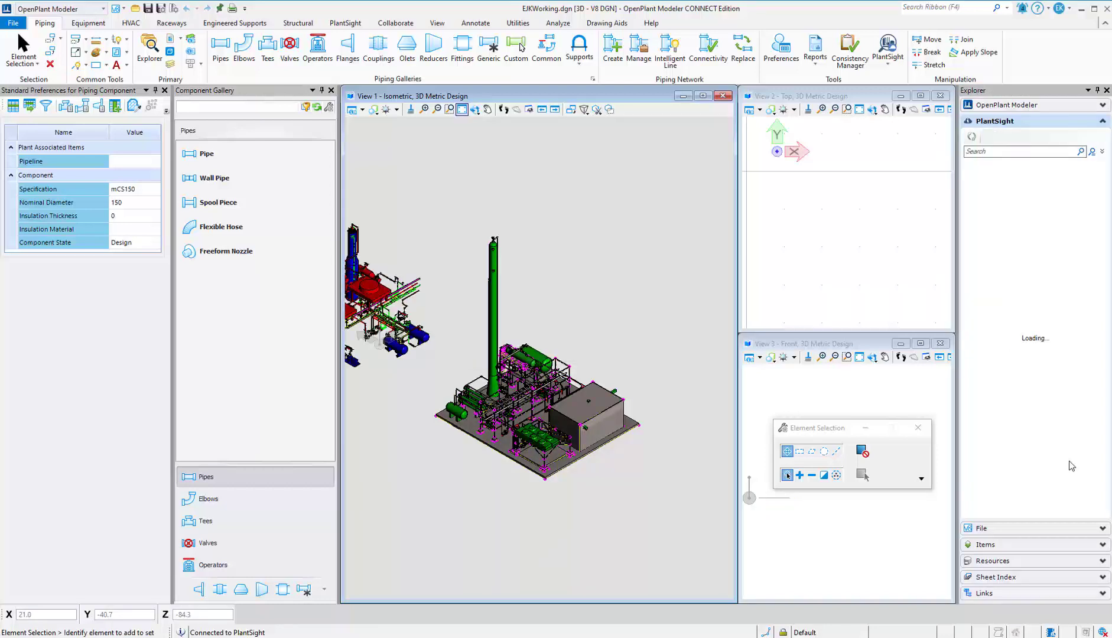
pyautogui.click(462, 110)
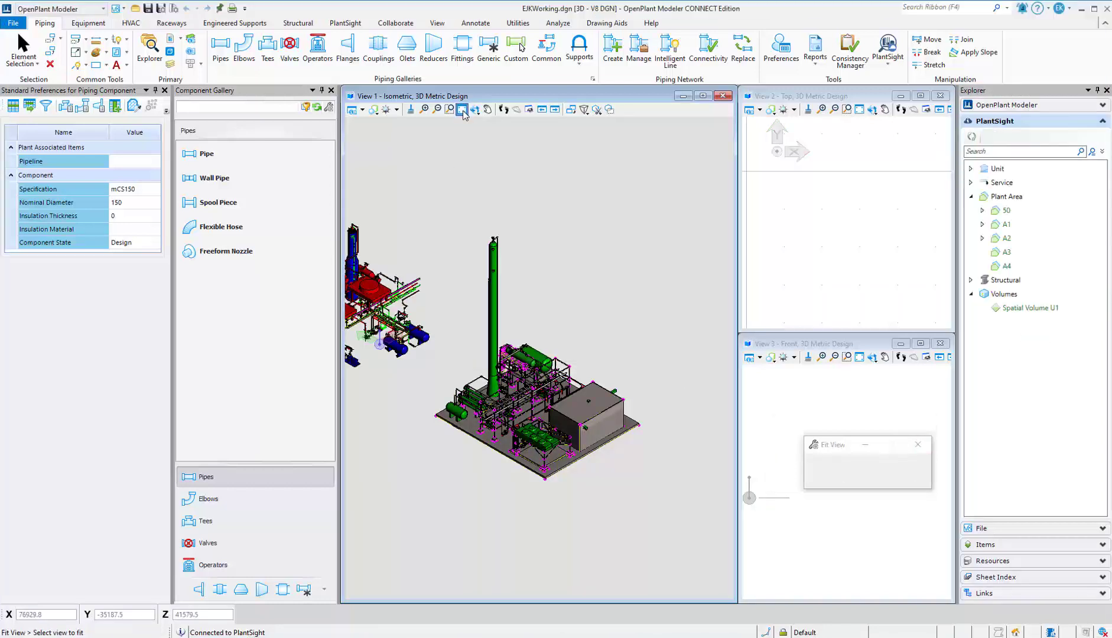
pyautogui.rightClick(539, 241)
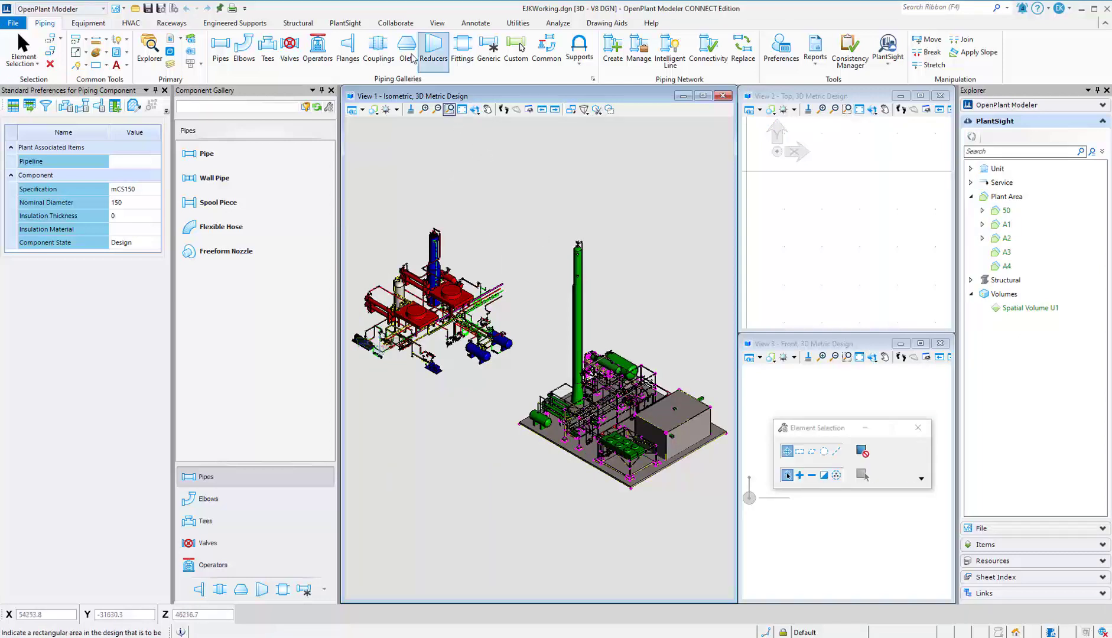
pyautogui.click(393, 23)
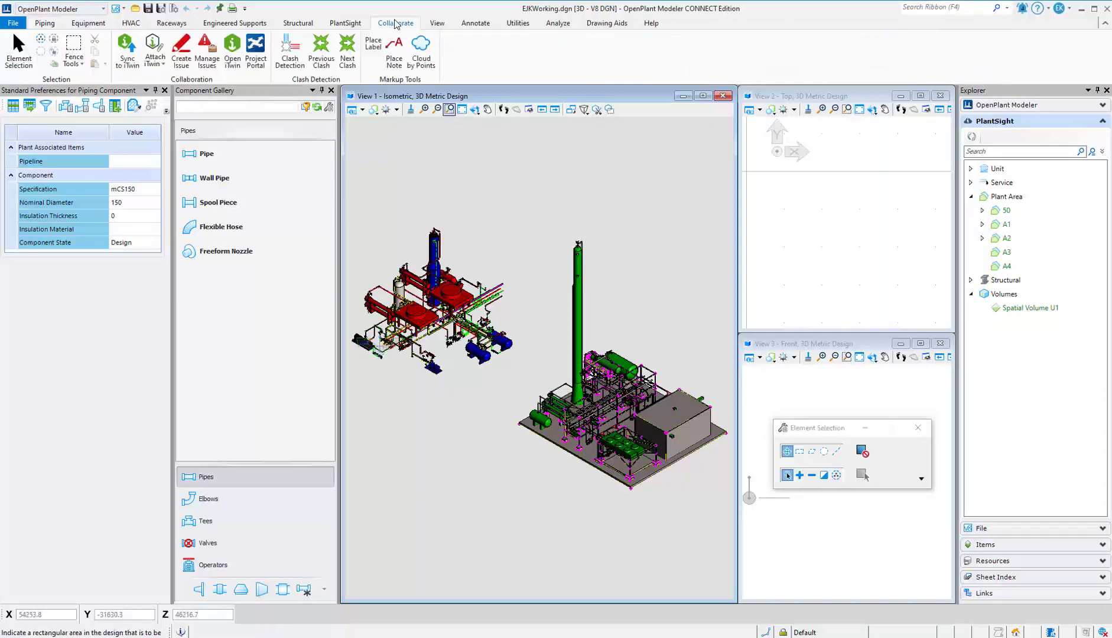
# Attach the Electrical_Assembly and Structural_Assembly models from the PLANT-OP-EXT iTwin as references
pyautogui.click(165, 64)
pyautogui.click(184, 87)
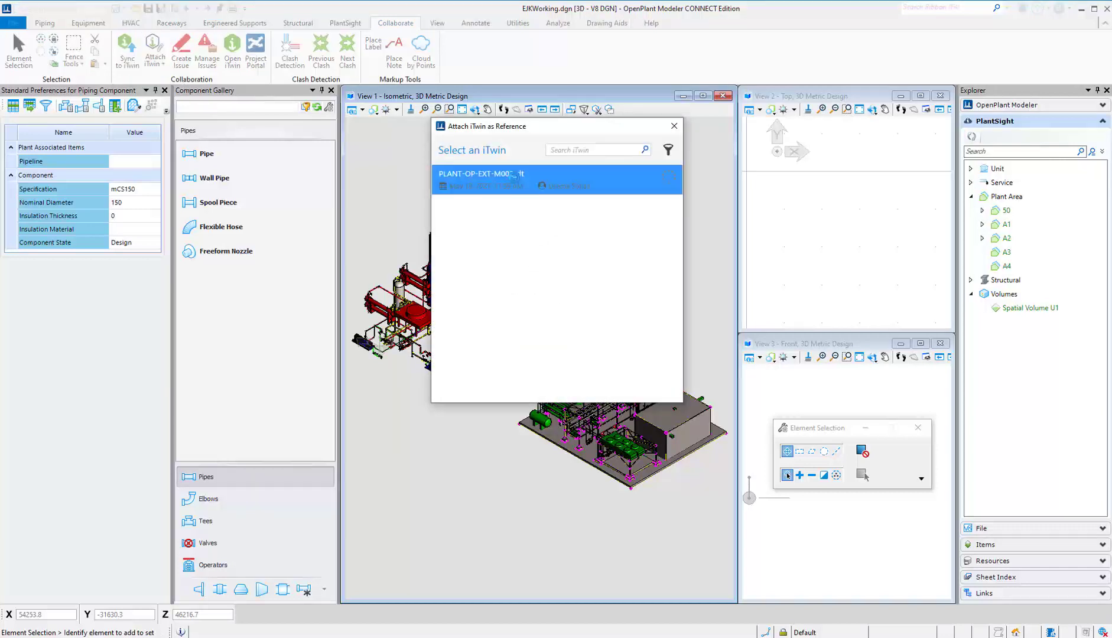
pyautogui.click(515, 175)
pyautogui.scroll(-4, 679, 205)
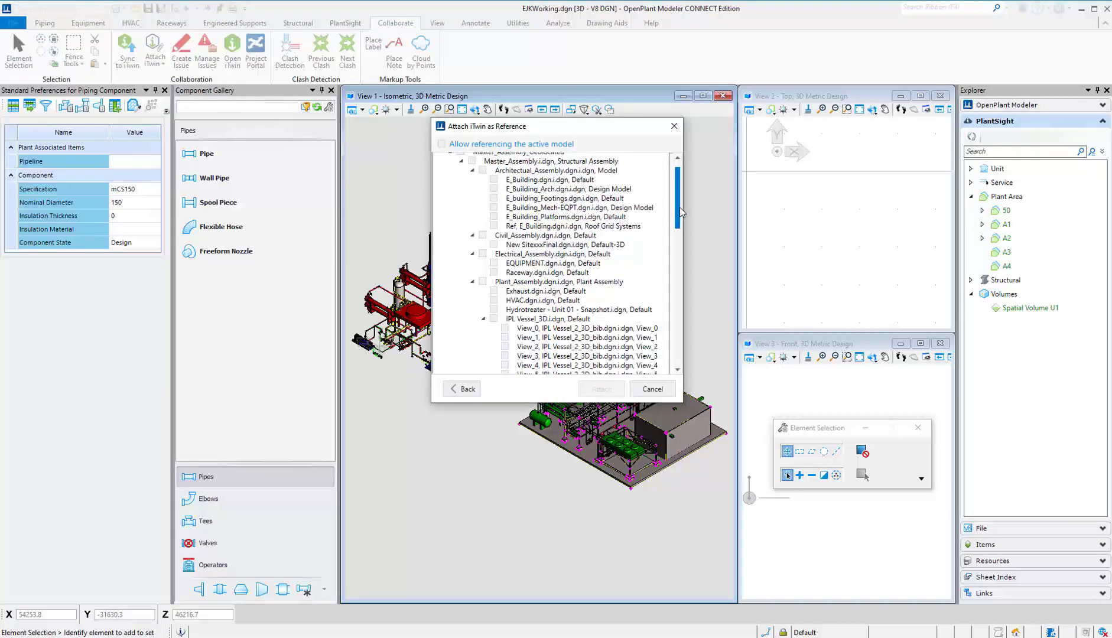
pyautogui.click(482, 246)
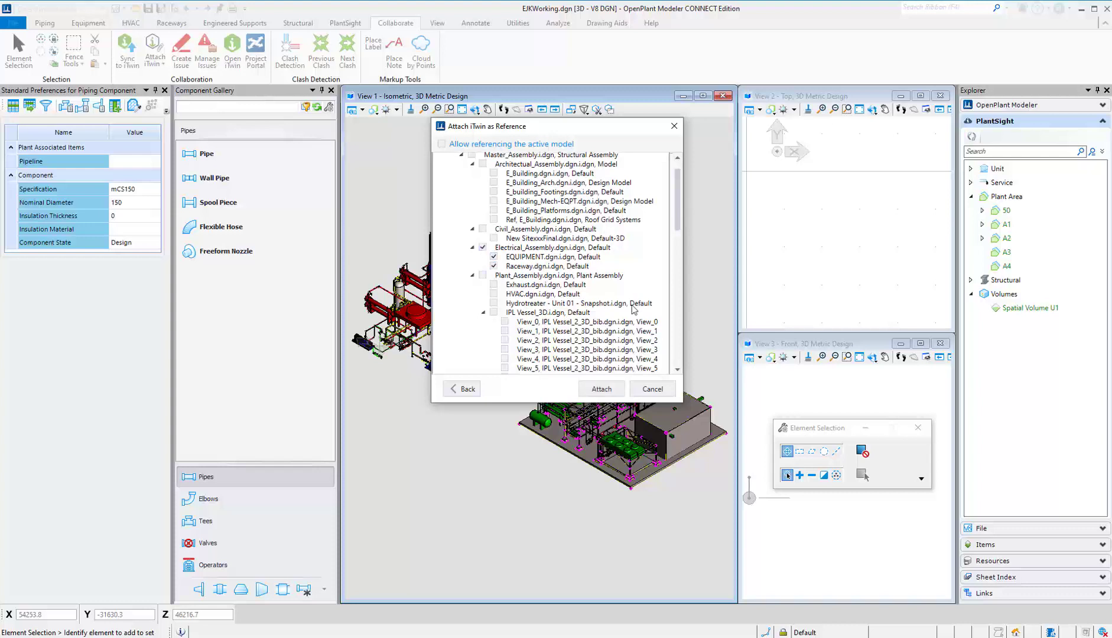
pyautogui.moveTo(678, 233); pyautogui.dragTo(683, 348)
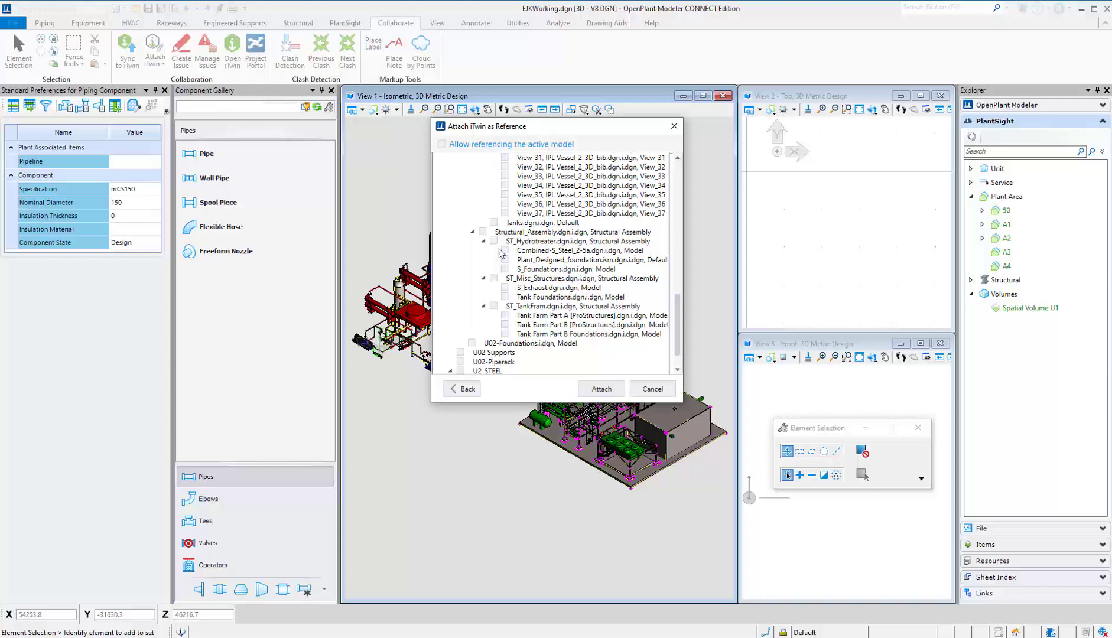
pyautogui.click(482, 231)
pyautogui.click(601, 389)
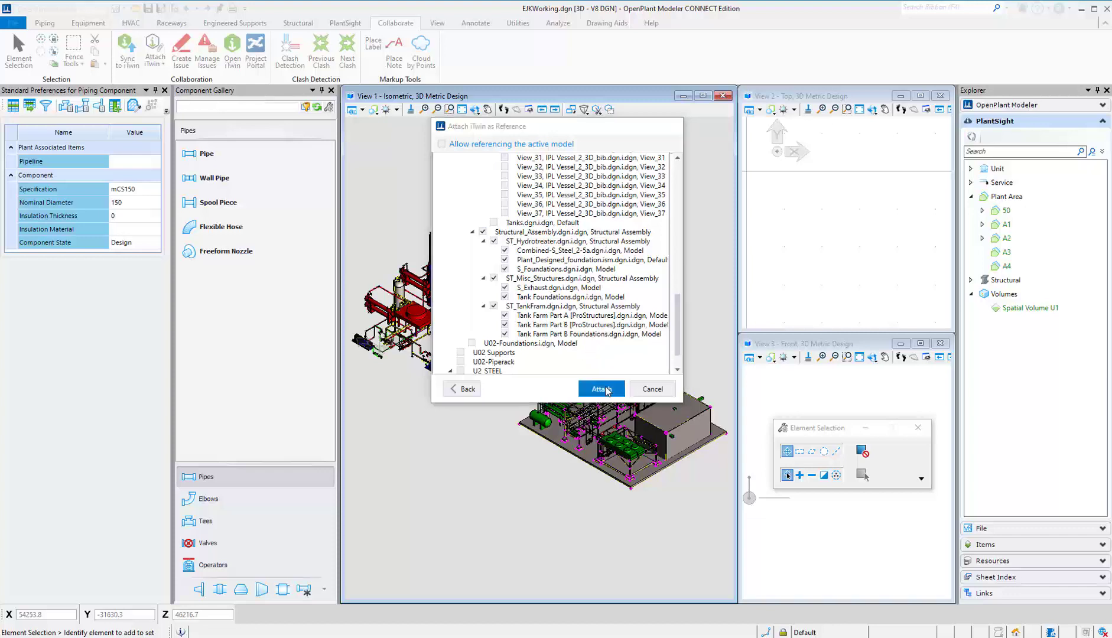
pyautogui.click(461, 111)
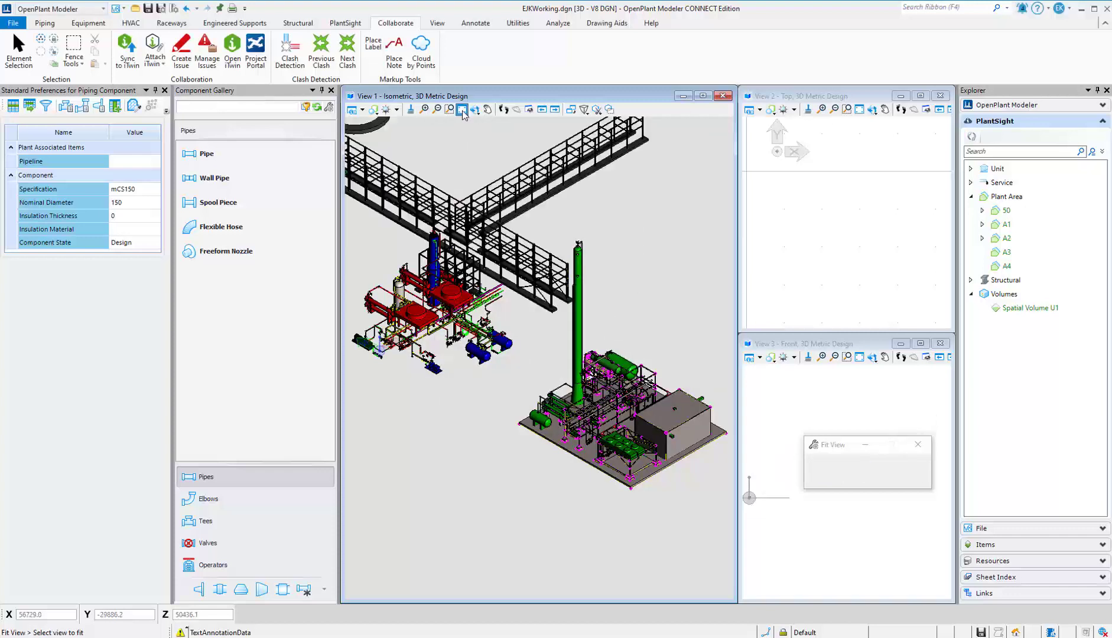
# Fit, orbit and zoom View 1 to close in on horizontal vessel 50-VH-101
pyautogui.click(679, 284)
pyautogui.scroll(3, 678, 283)
pyautogui.keyDown('shift'); pyautogui.moveTo(678, 283); pyautogui.dragTo(677, 283, button='middle'); pyautogui.keyUp('shift')
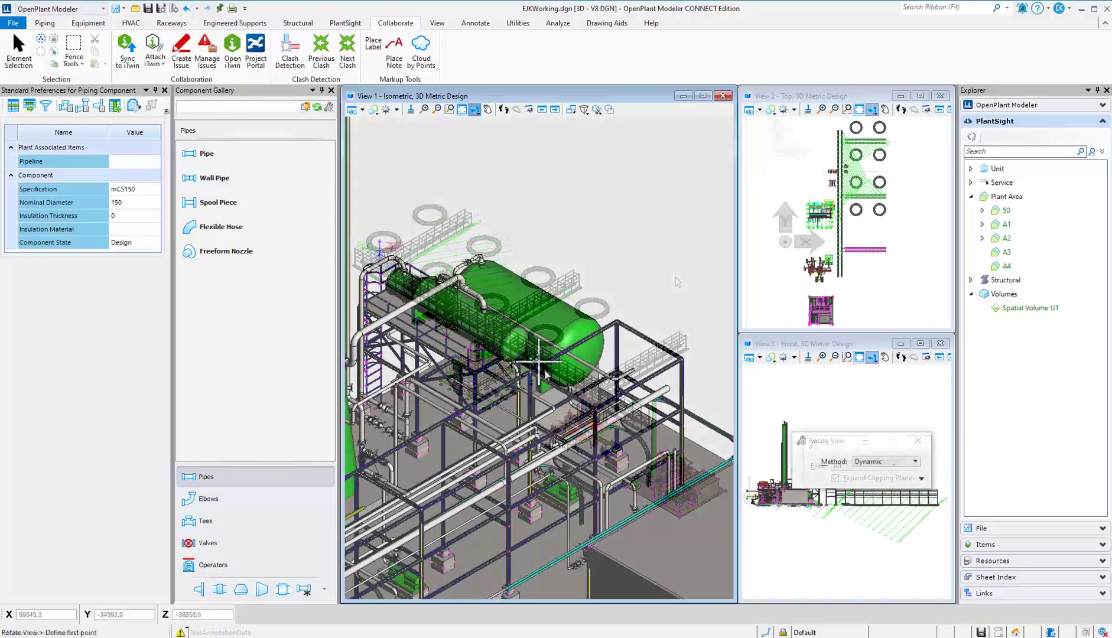
pyautogui.click(677, 282)
pyautogui.click(674, 347)
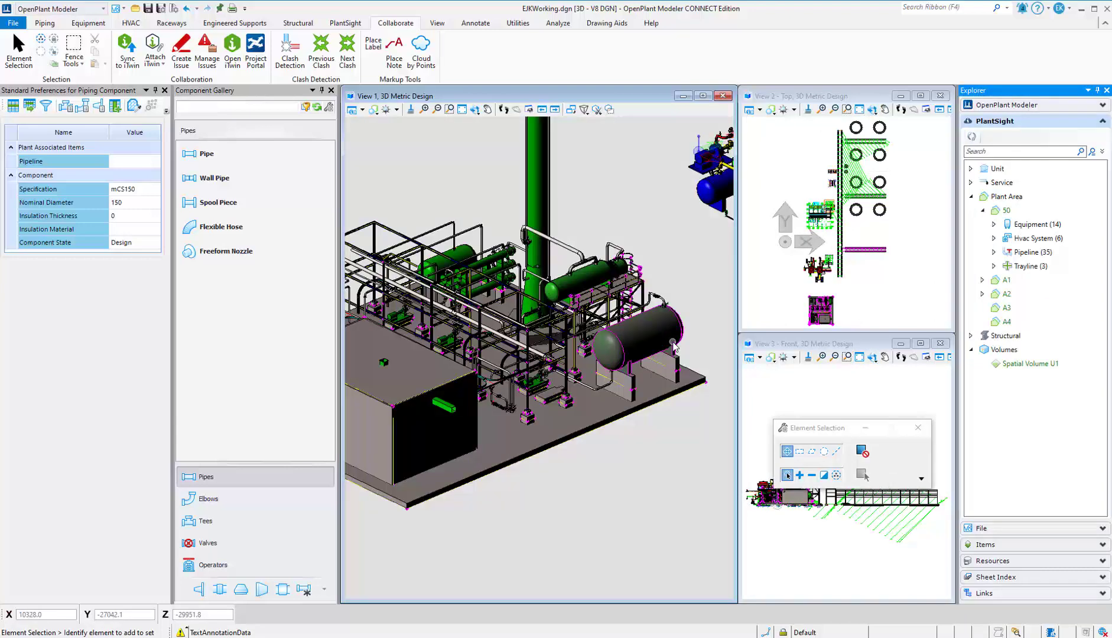
pyautogui.scroll(4, 674, 348)
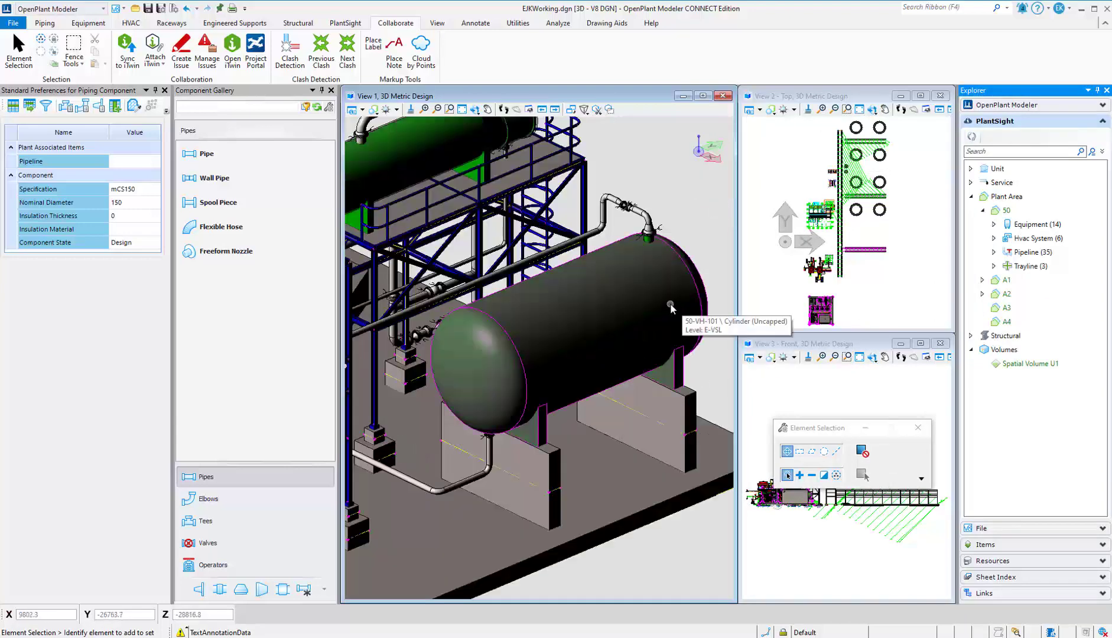
pyautogui.click(671, 307)
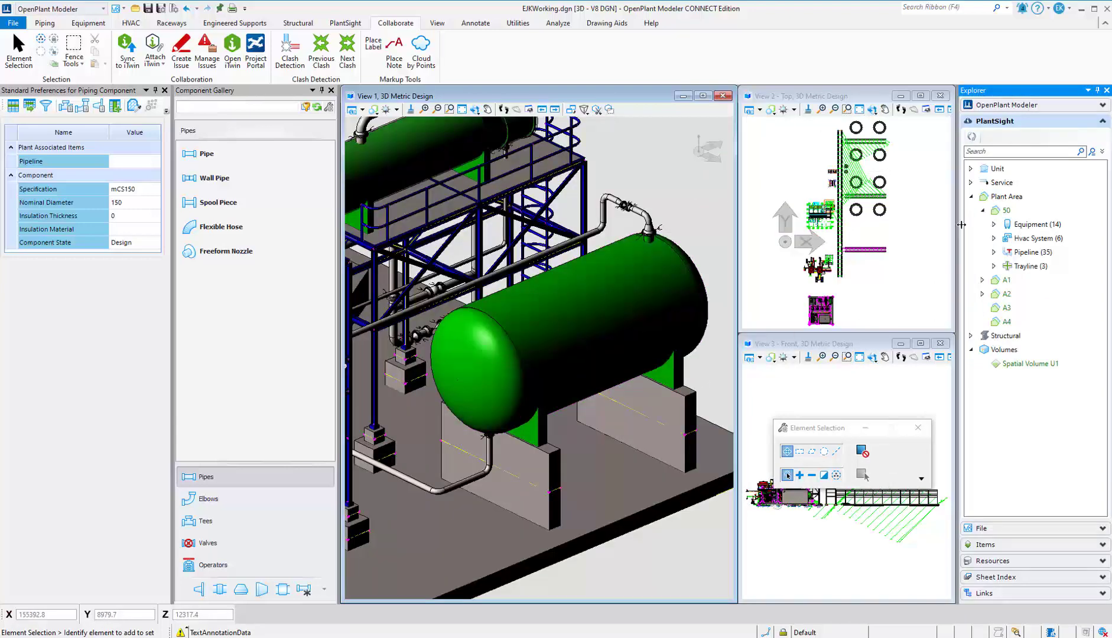
pyautogui.click(994, 224)
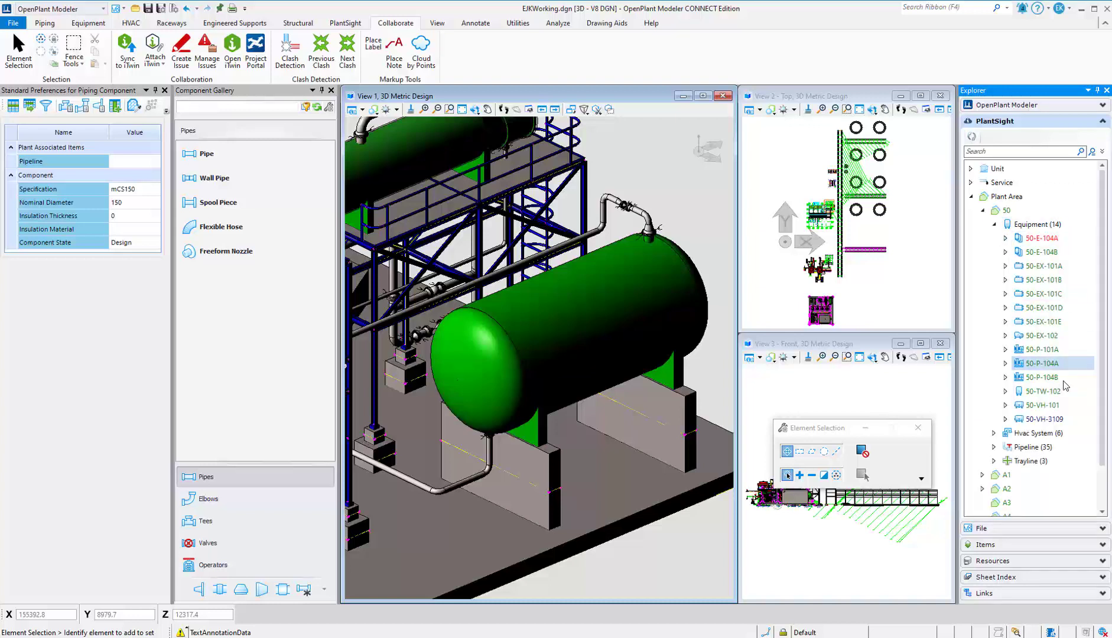
pyautogui.click(1049, 405)
pyautogui.rightClick(1049, 406)
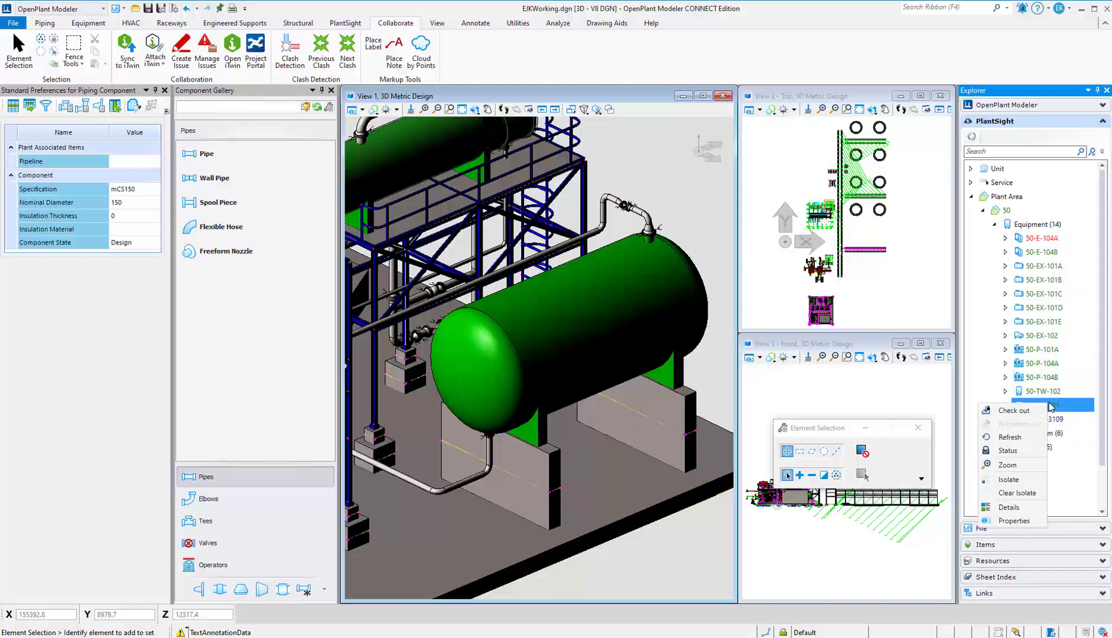
pyautogui.click(1014, 411)
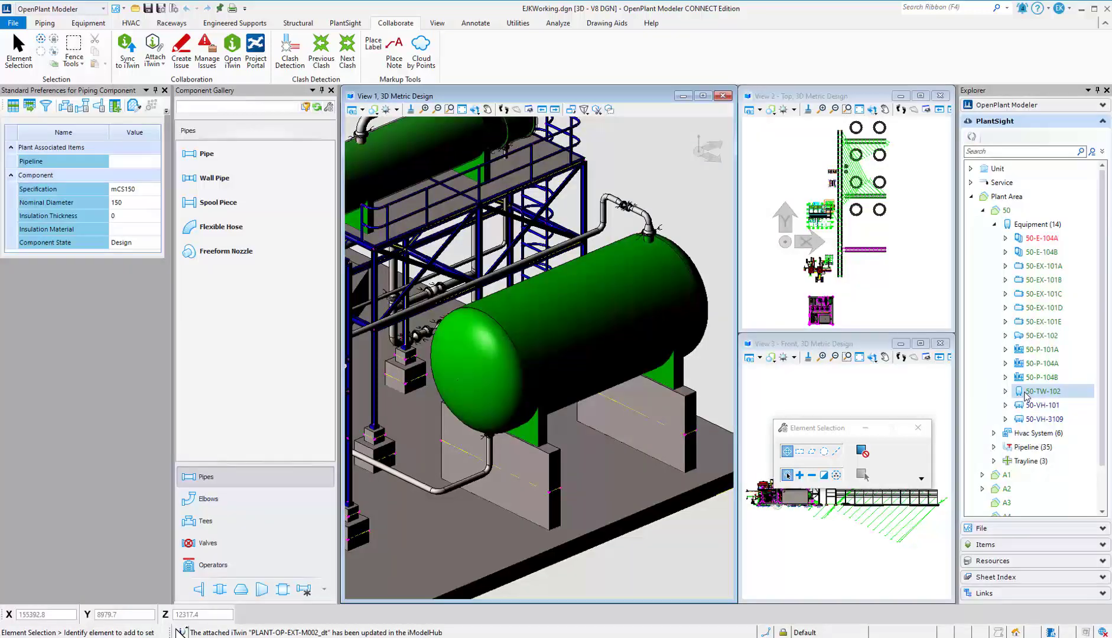
pyautogui.rightClick(1050, 407)
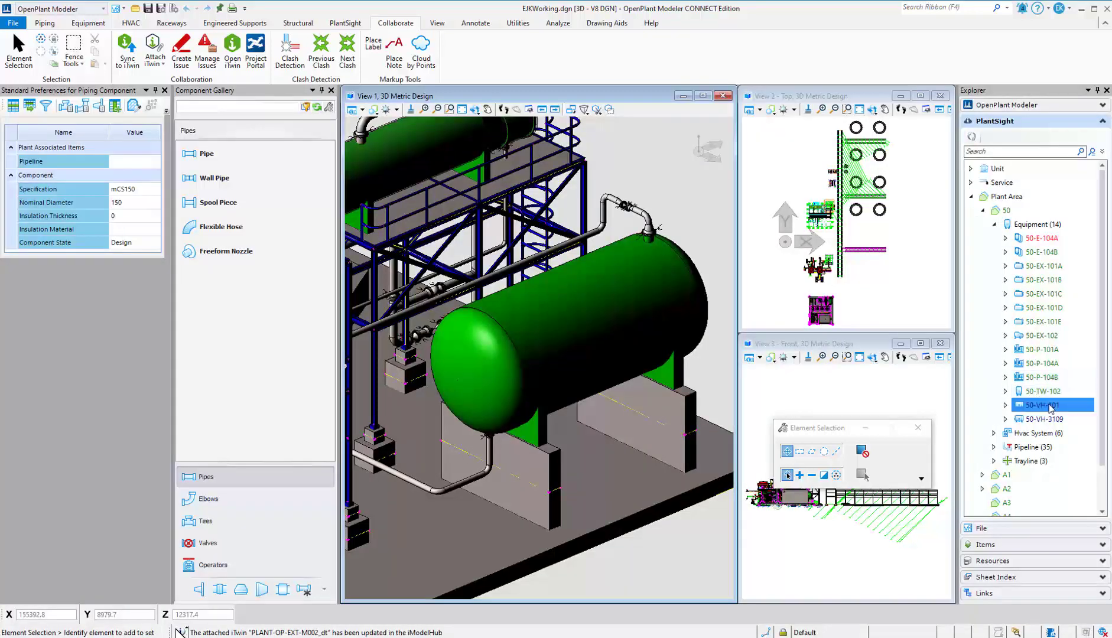
pyautogui.click(1028, 457)
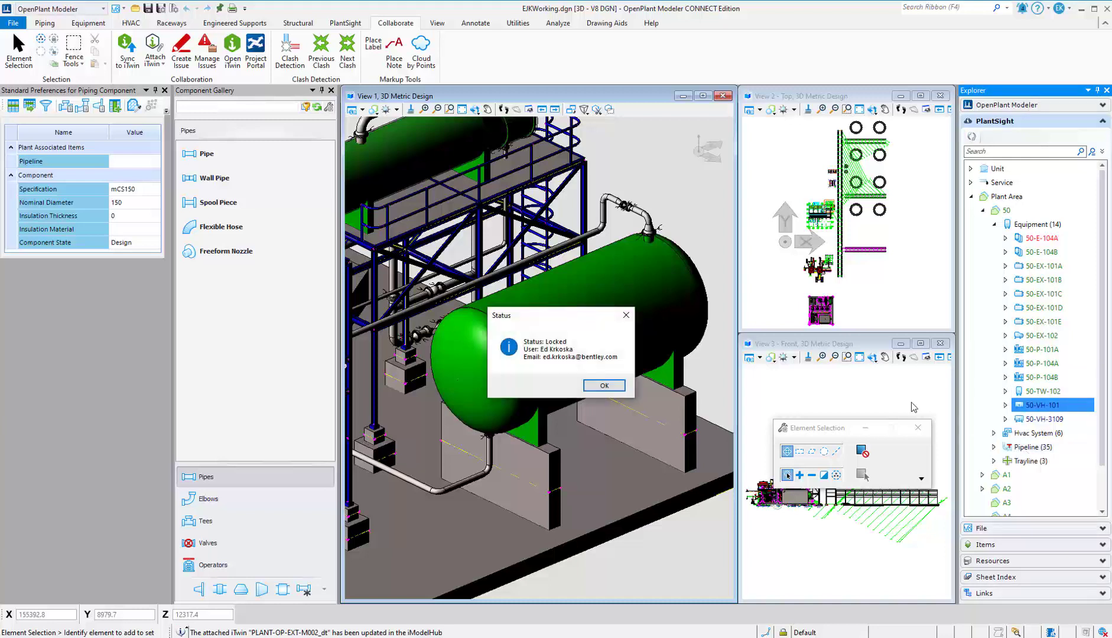
pyautogui.click(604, 385)
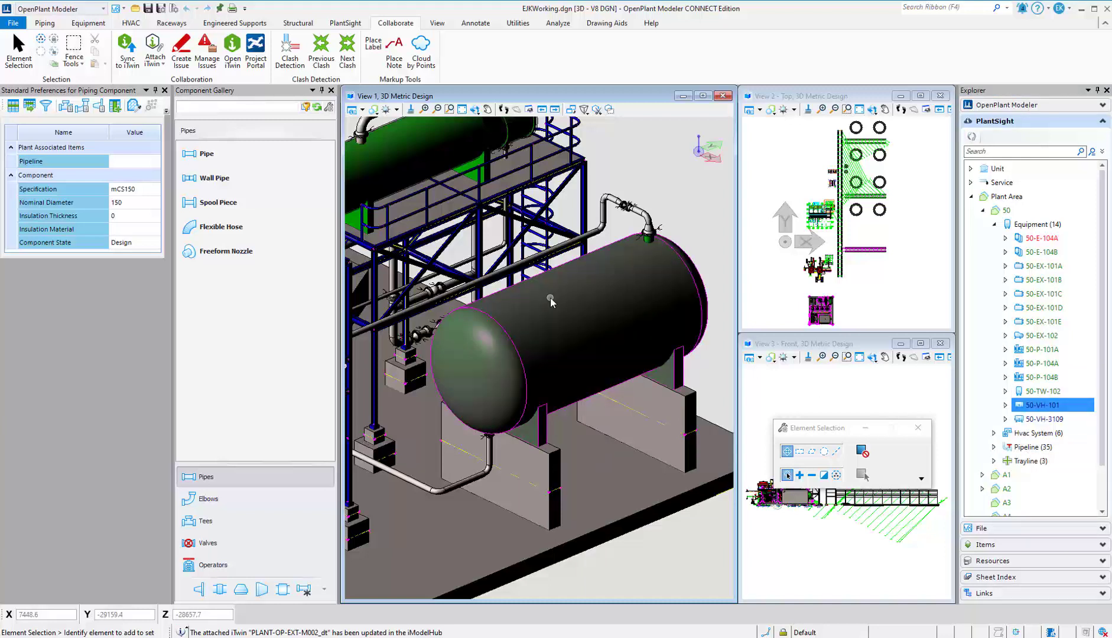
# Set vessel 50-VH-101's saddle thickness to 400 mm in Modify Equipment and apply the change
pyautogui.rightClick(541, 299)
pyautogui.click(571, 307)
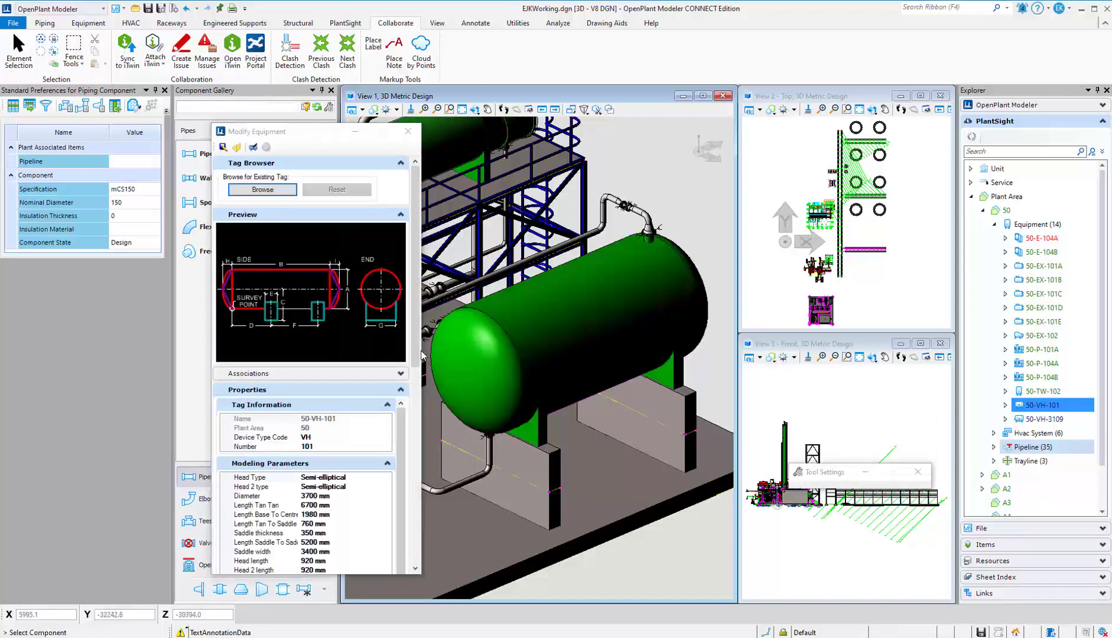
pyautogui.scroll(-1, 418, 368)
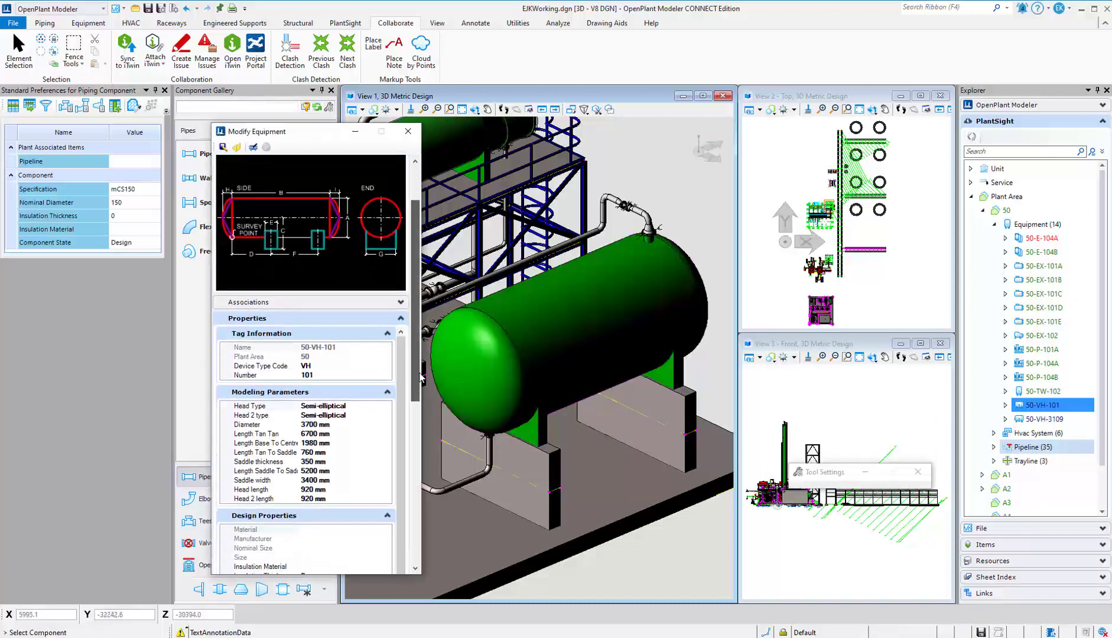
pyautogui.click(327, 462)
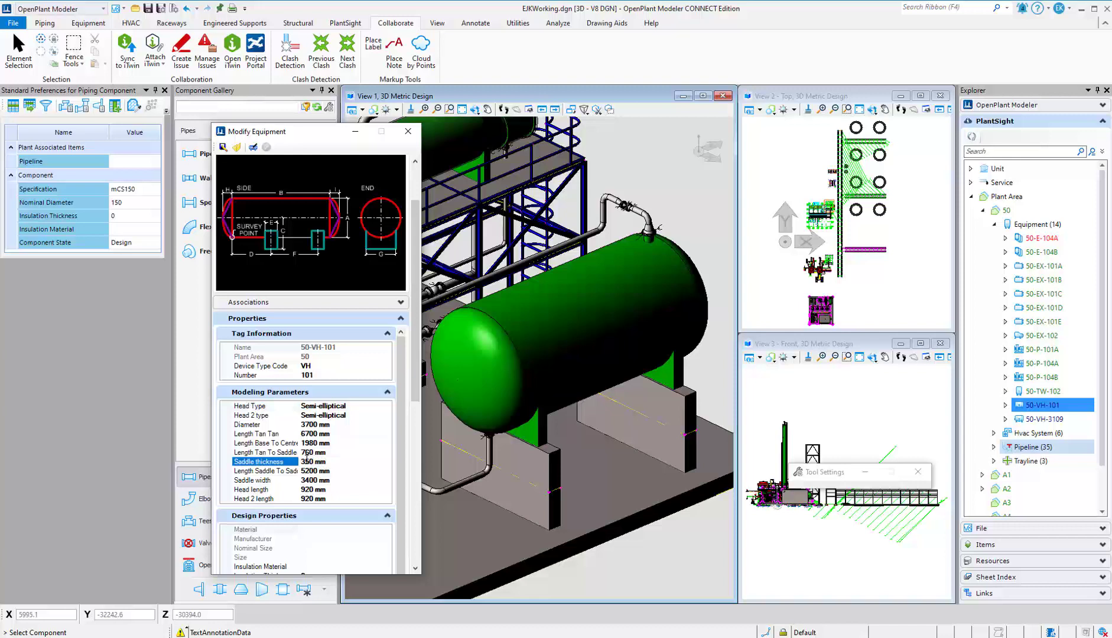
pyautogui.write('40')
pyautogui.click(349, 451)
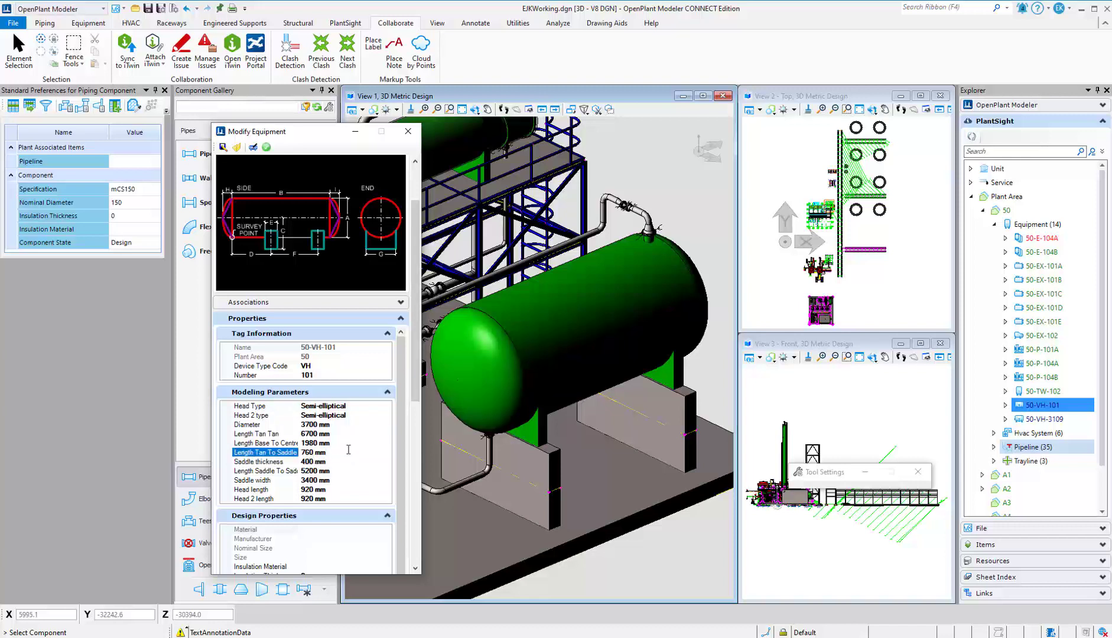
pyautogui.click(266, 147)
pyautogui.click(408, 131)
# In Nozzle Manager, add a radial nozzle row for 50-VH-101 at A 0, E 3000, P 250
pyautogui.click(46, 23)
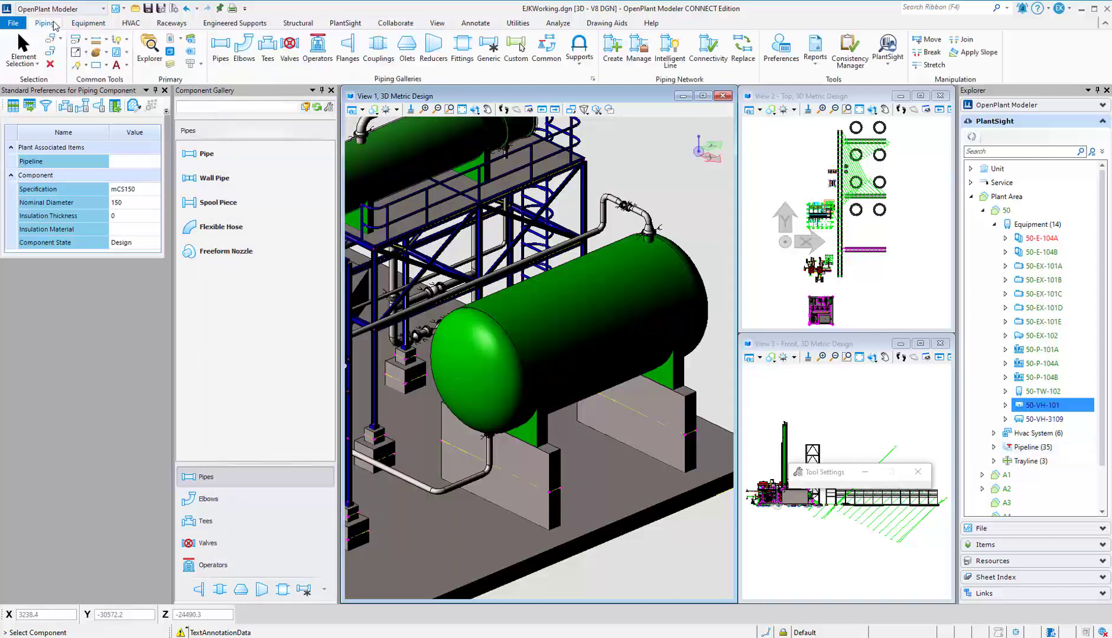
pyautogui.click(88, 23)
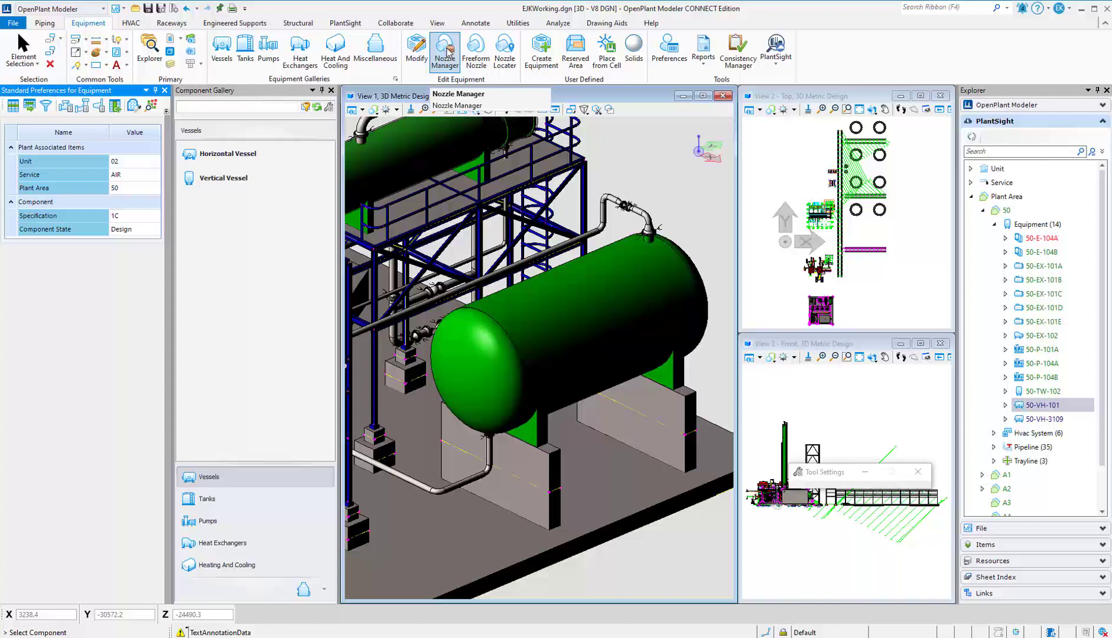
pyautogui.click(446, 52)
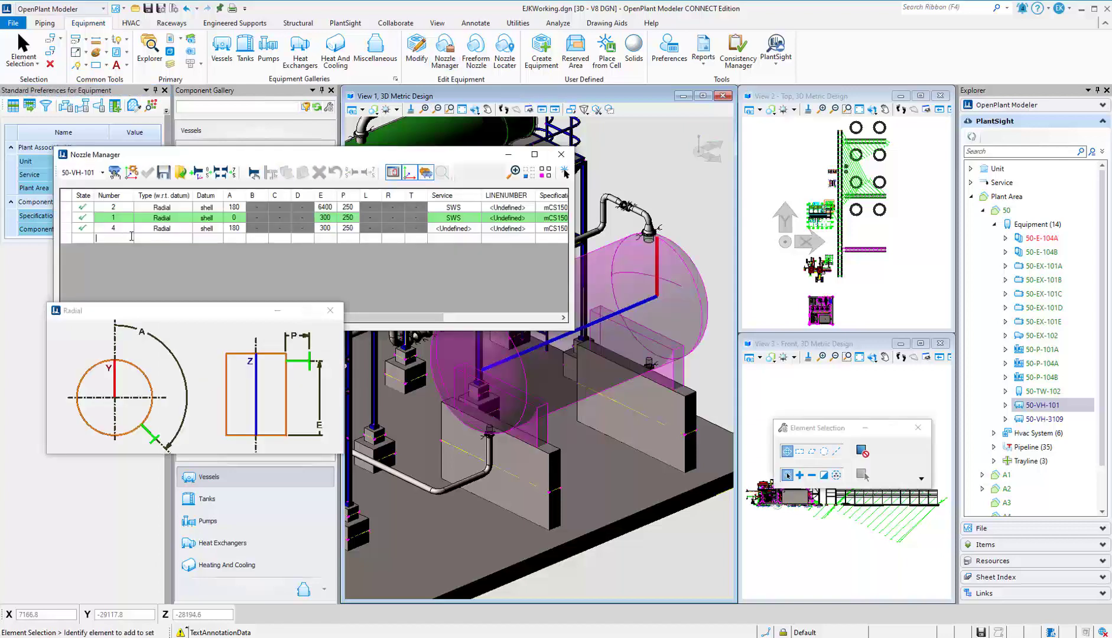
pyautogui.click(131, 237)
pyautogui.click(186, 239)
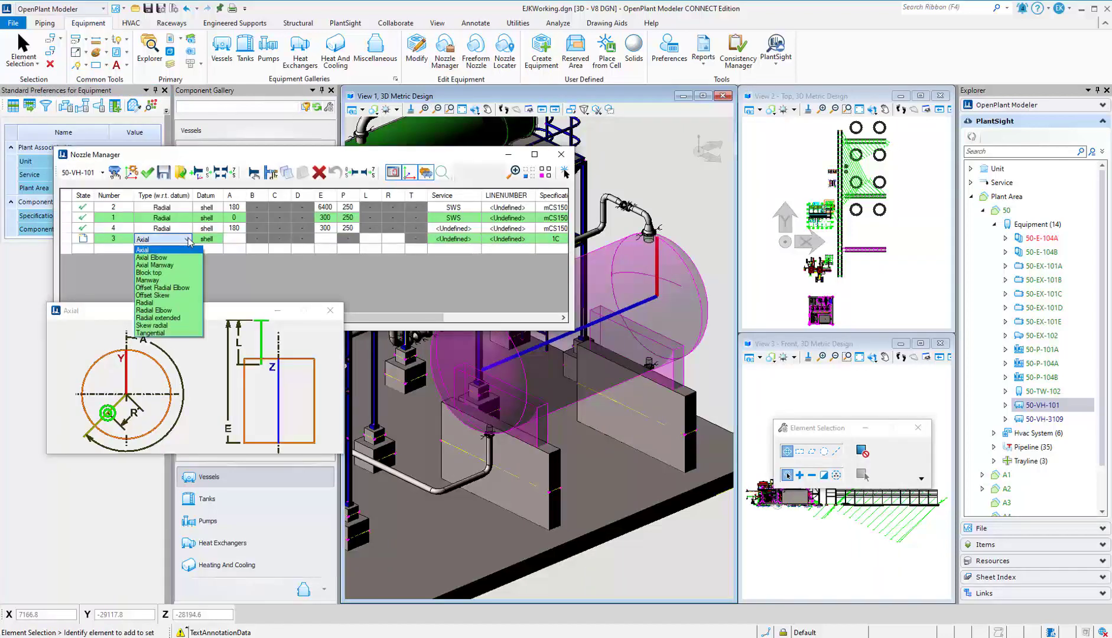
pyautogui.click(156, 304)
pyautogui.click(235, 239)
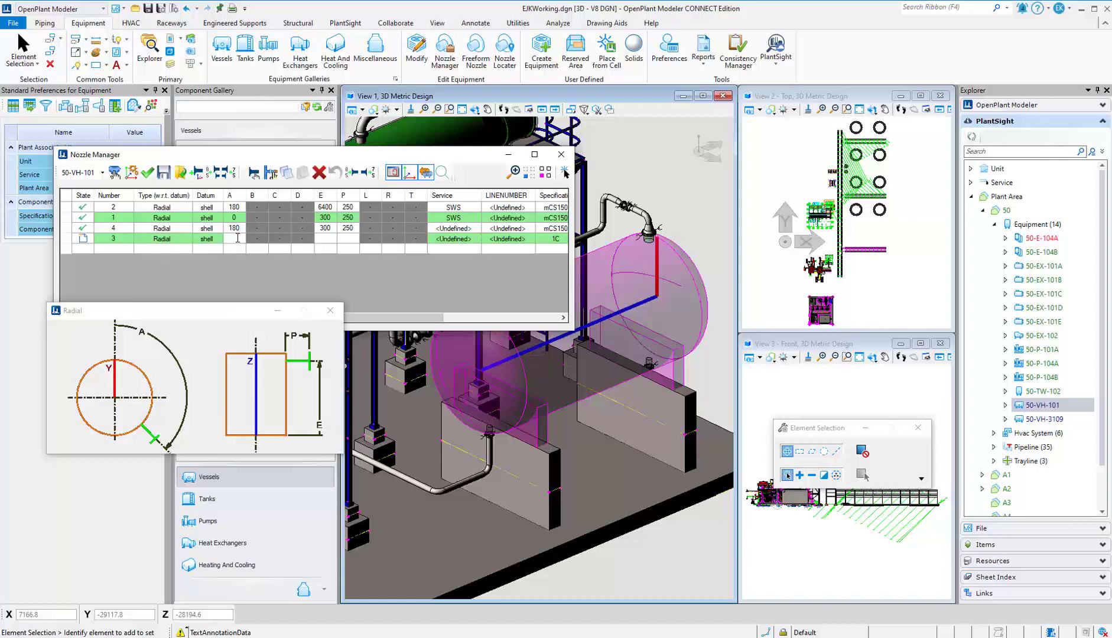
pyautogui.click(327, 238)
pyautogui.write('3000')
pyautogui.press('Tab')
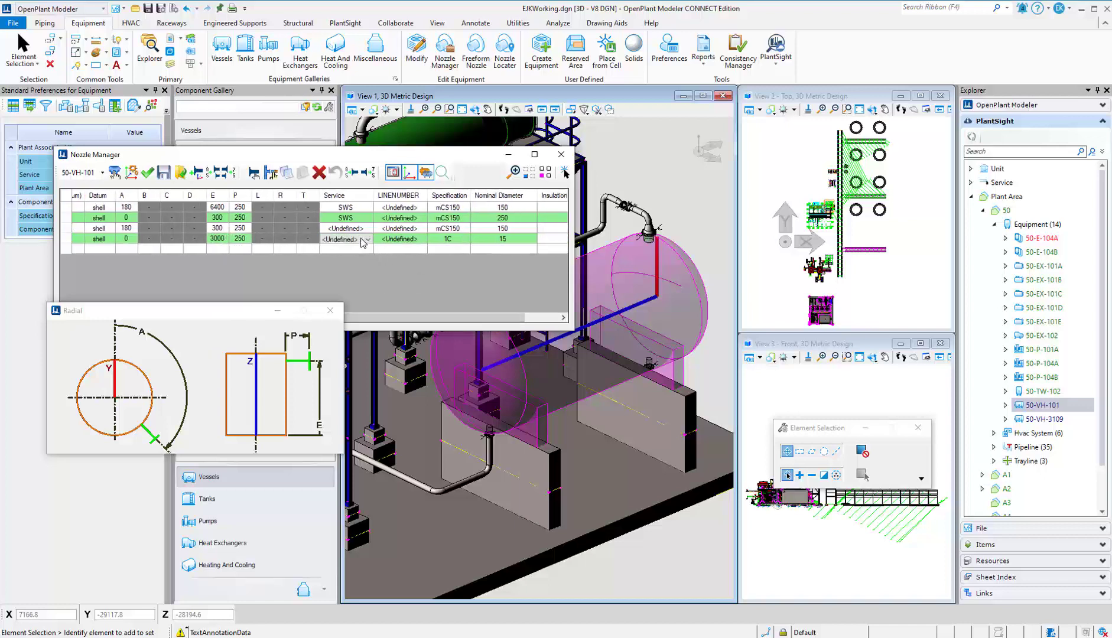
# Give the new nozzle SWS service, mCS150 specification and 200 diameter, then create it
pyautogui.click(362, 240)
pyautogui.click(346, 346)
pyautogui.click(402, 245)
pyautogui.click(464, 239)
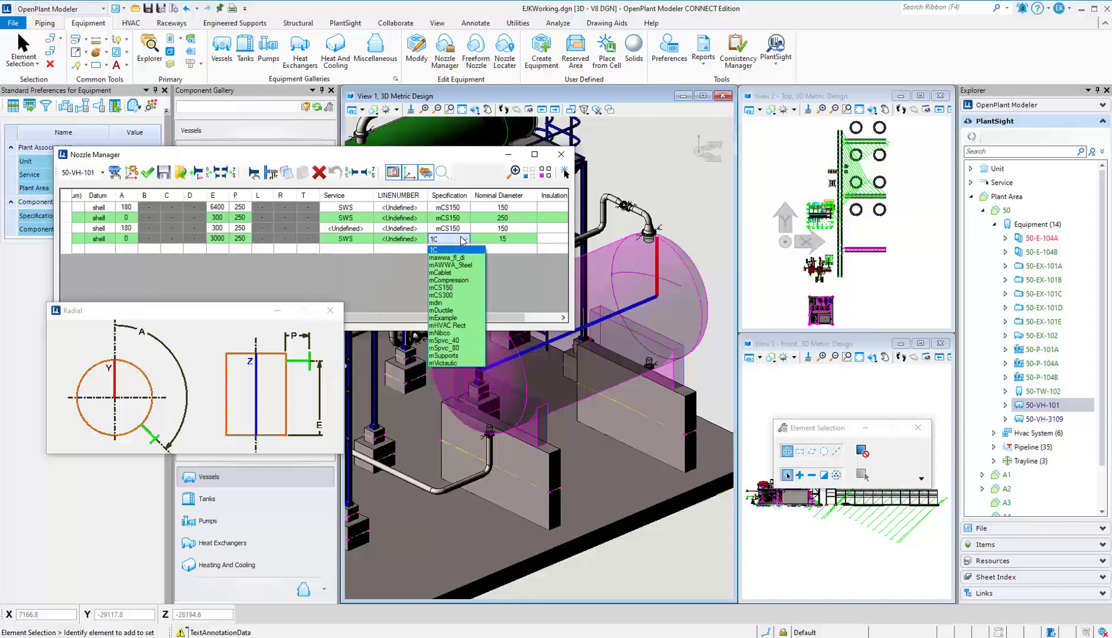
pyautogui.click(451, 289)
pyautogui.click(519, 241)
pyautogui.click(531, 240)
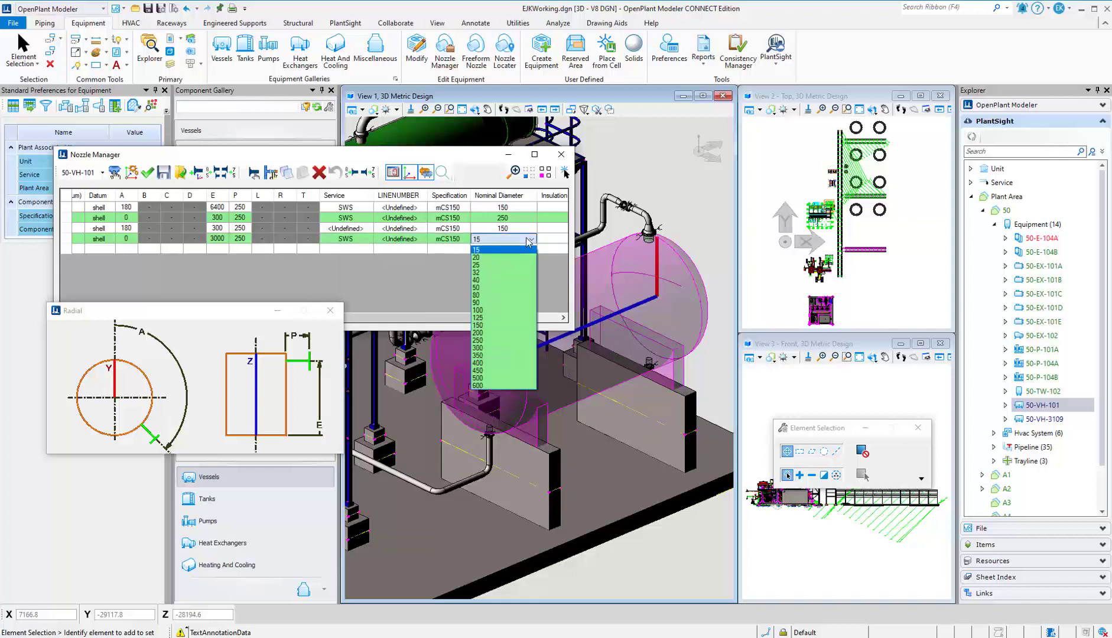
pyautogui.click(498, 332)
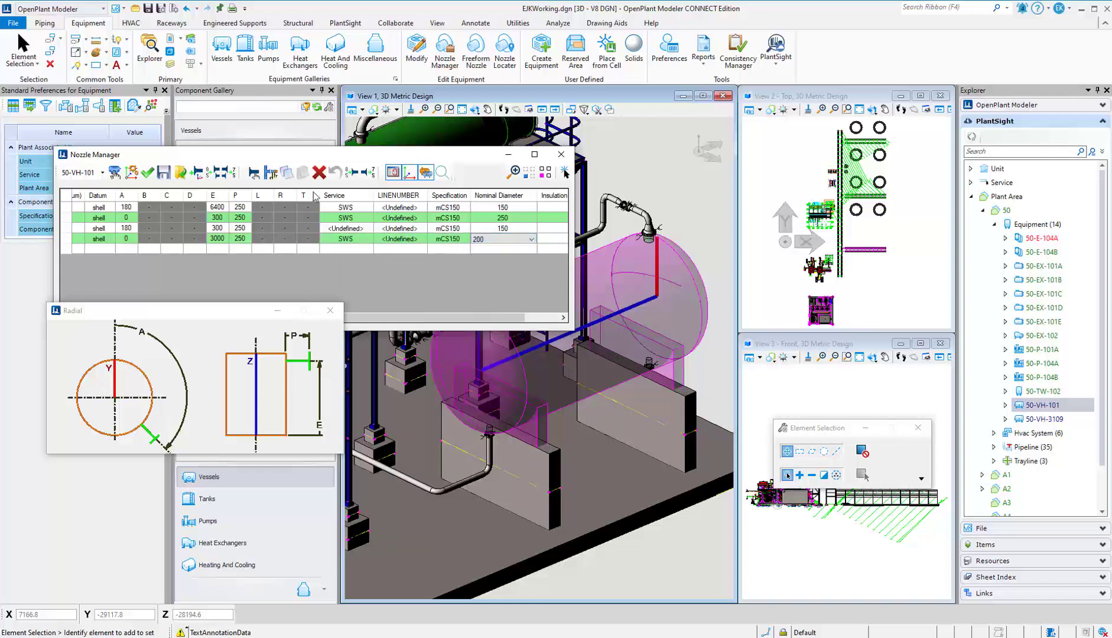
pyautogui.click(149, 172)
pyautogui.click(482, 304)
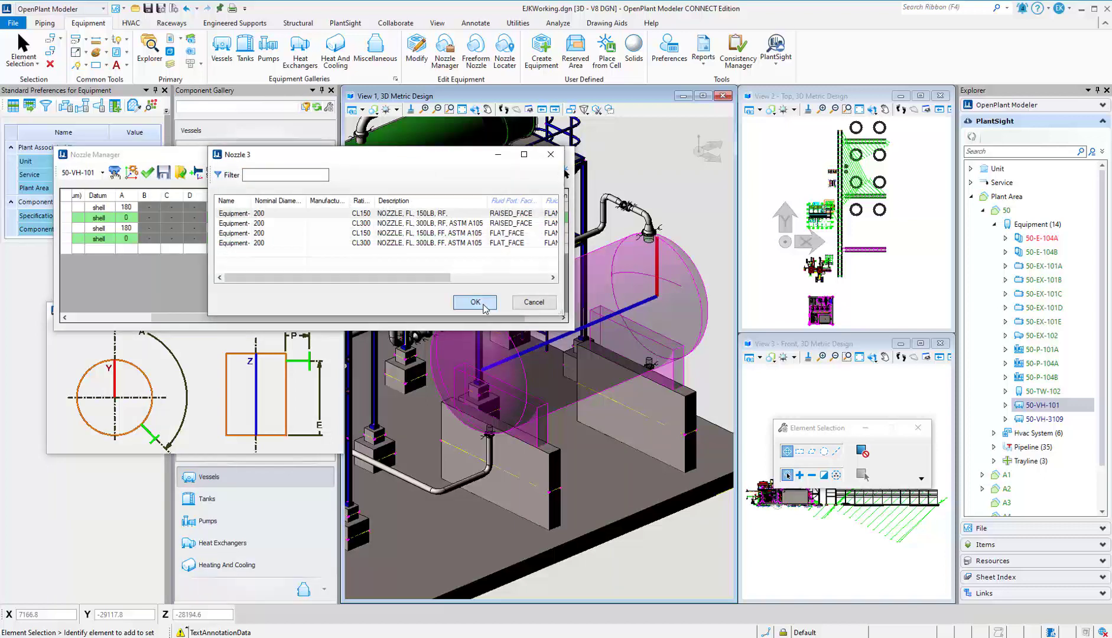
pyautogui.moveTo(471, 156); pyautogui.dragTo(548, 341)
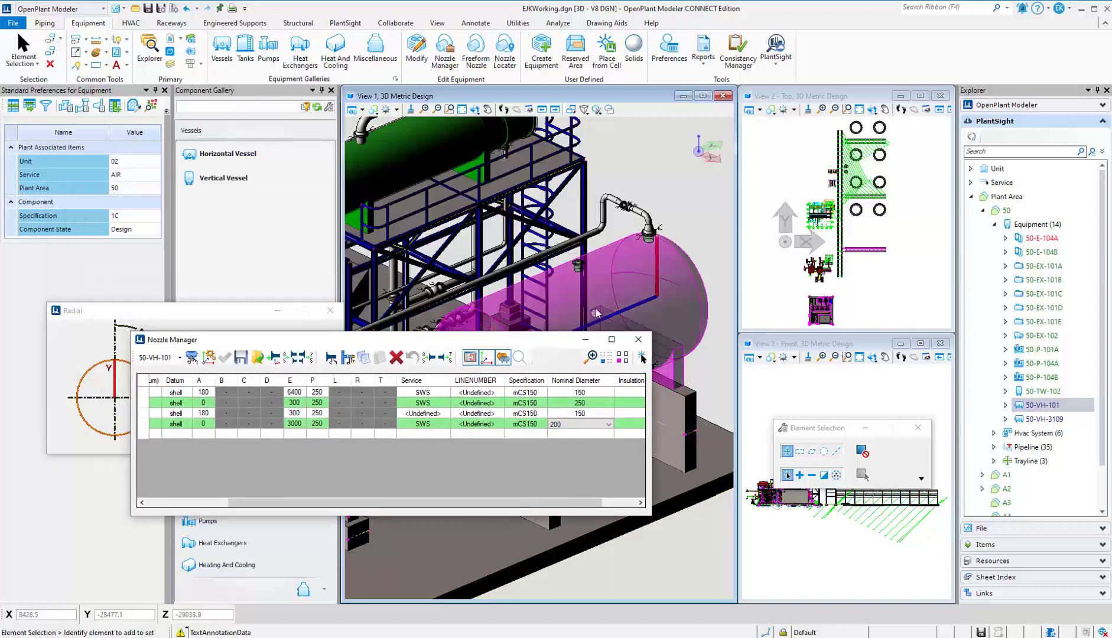
# Check in all of 50-VH-101's changes (4 modified, 2 added objects) to PlantSight
pyautogui.click(638, 339)
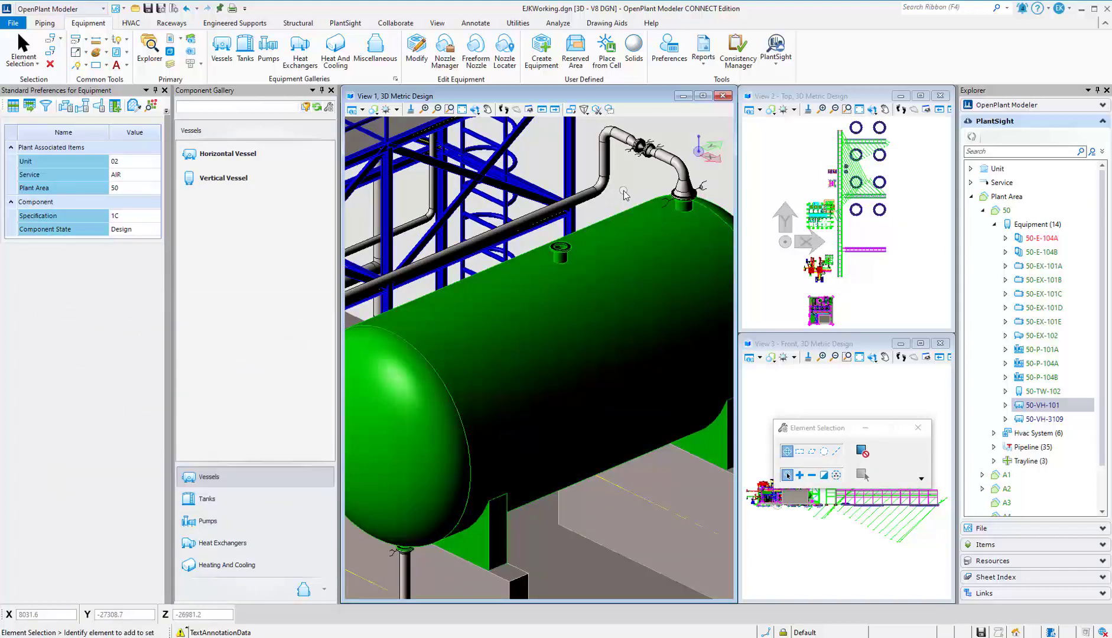
pyautogui.scroll(-2, 625, 195)
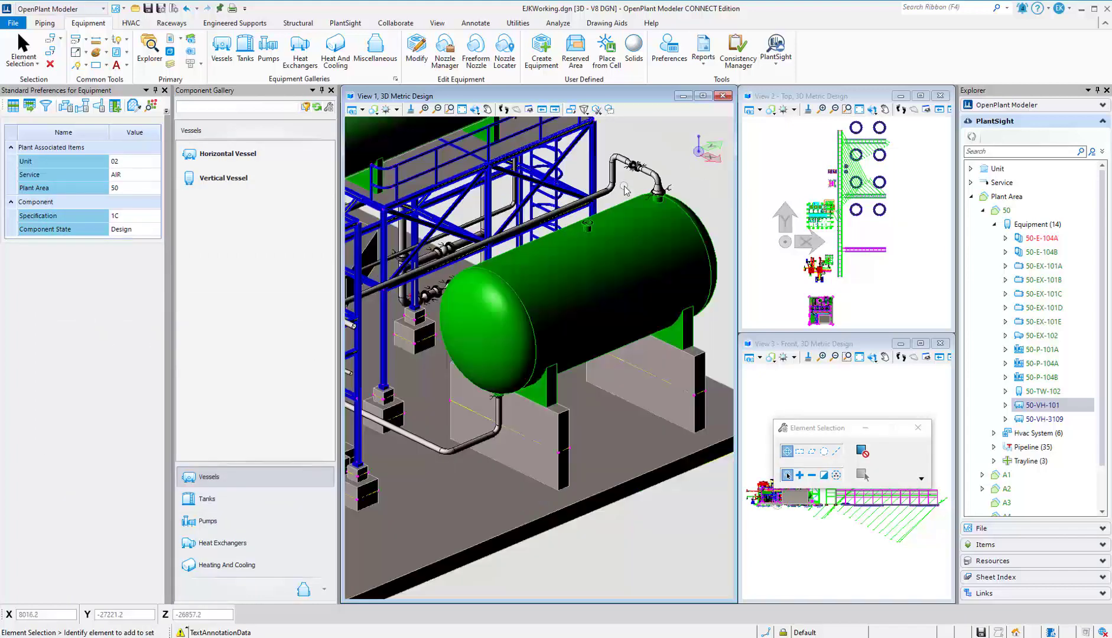
pyautogui.click(782, 62)
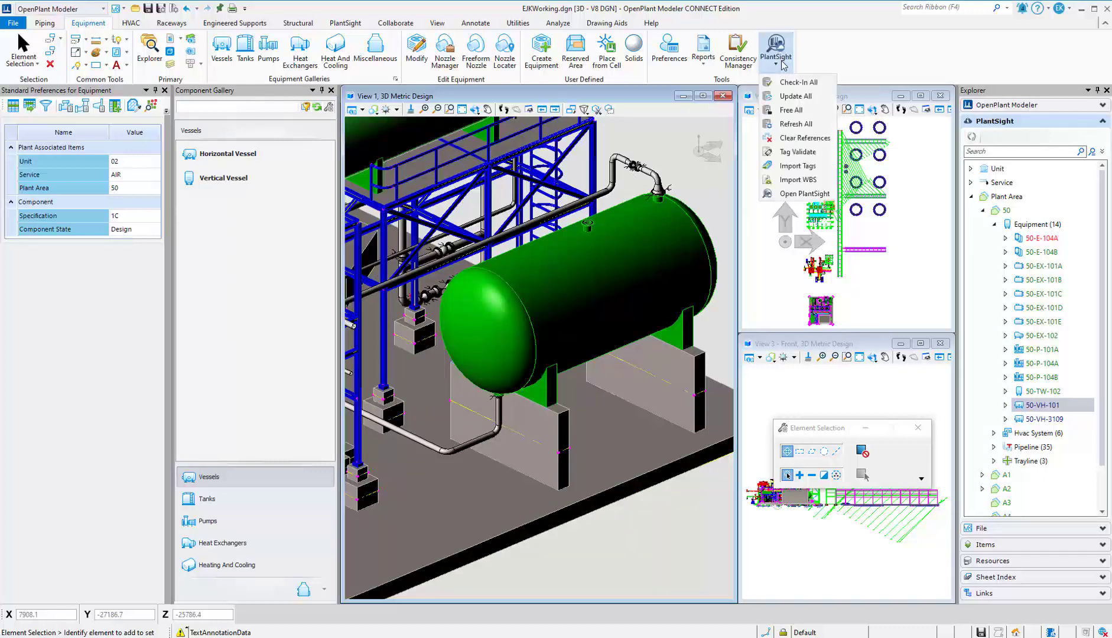
pyautogui.click(798, 82)
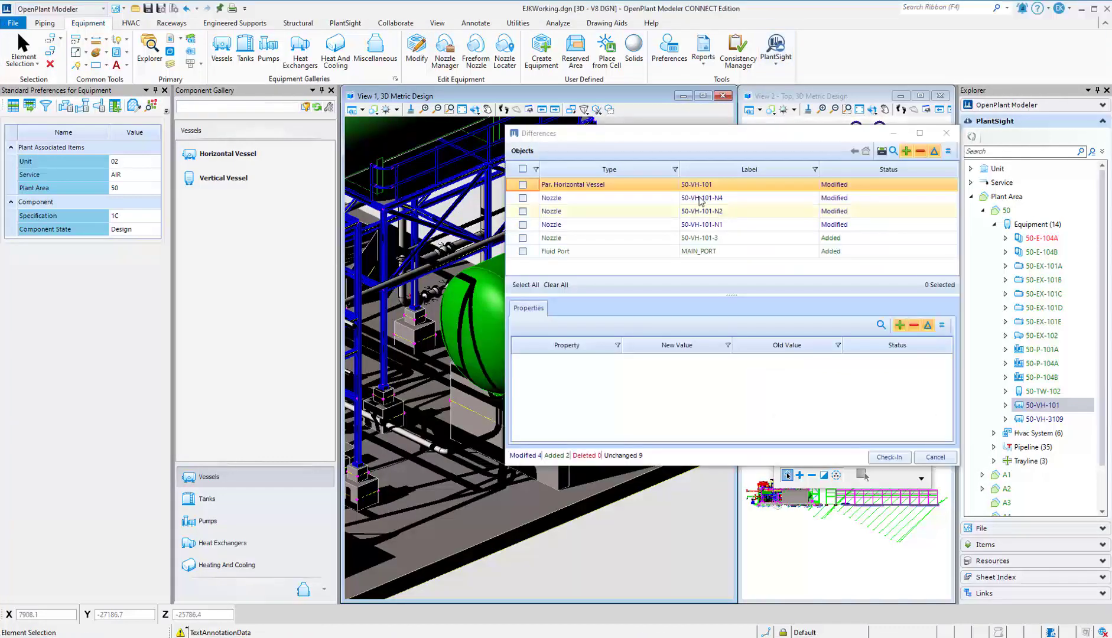
pyautogui.click(889, 457)
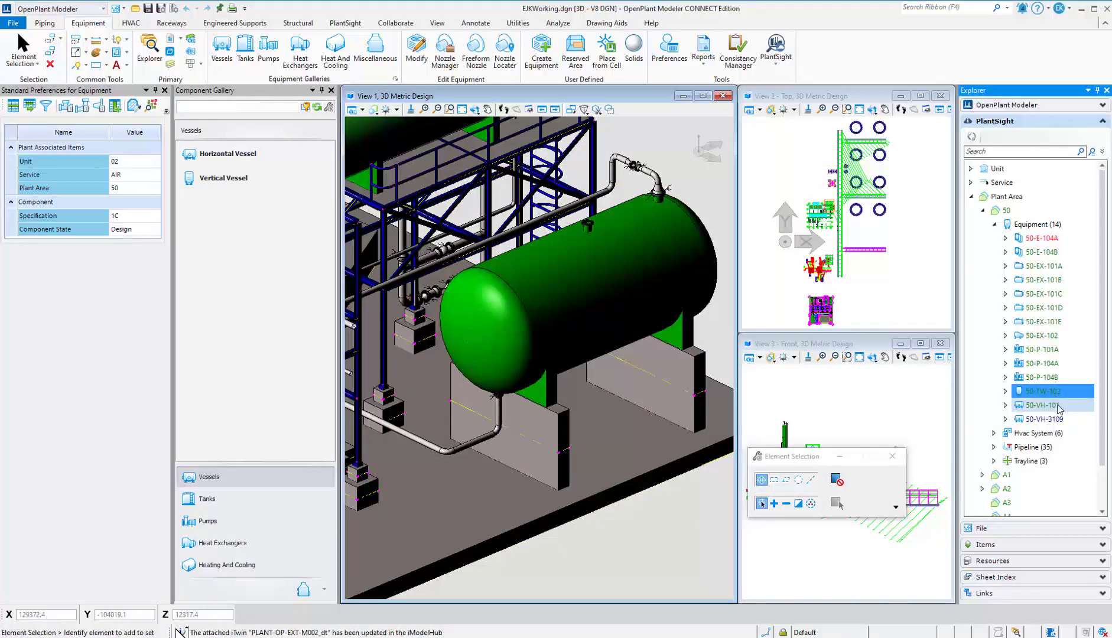
# Verify via Status that 50-VH-101 is unlocked, then zoom View 1 onto the pipes
pyautogui.rightClick(1046, 408)
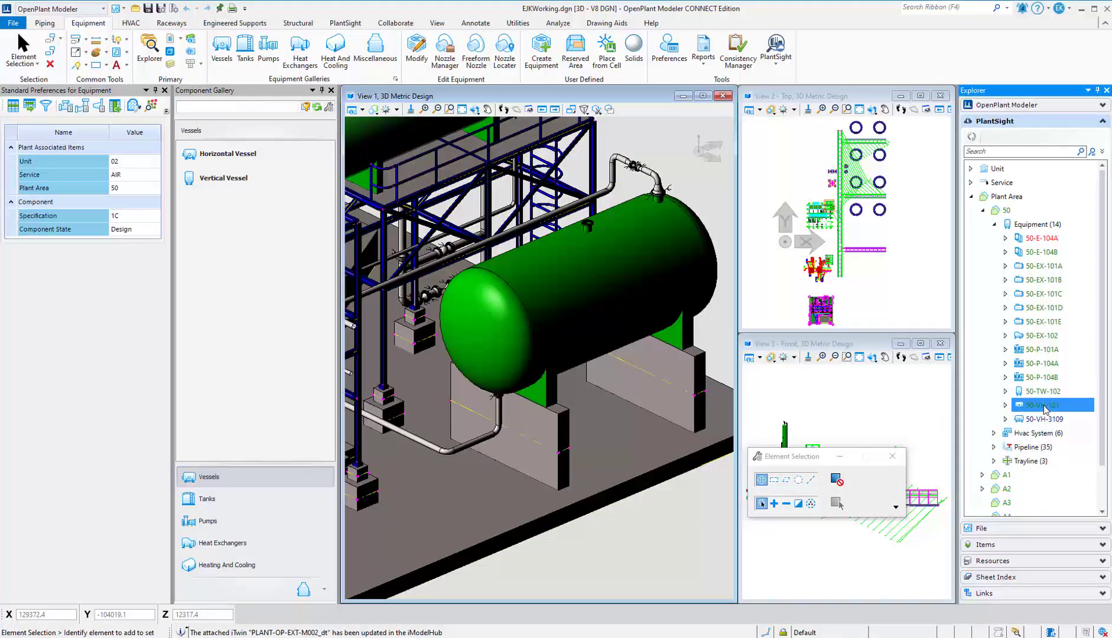
pyautogui.click(1029, 453)
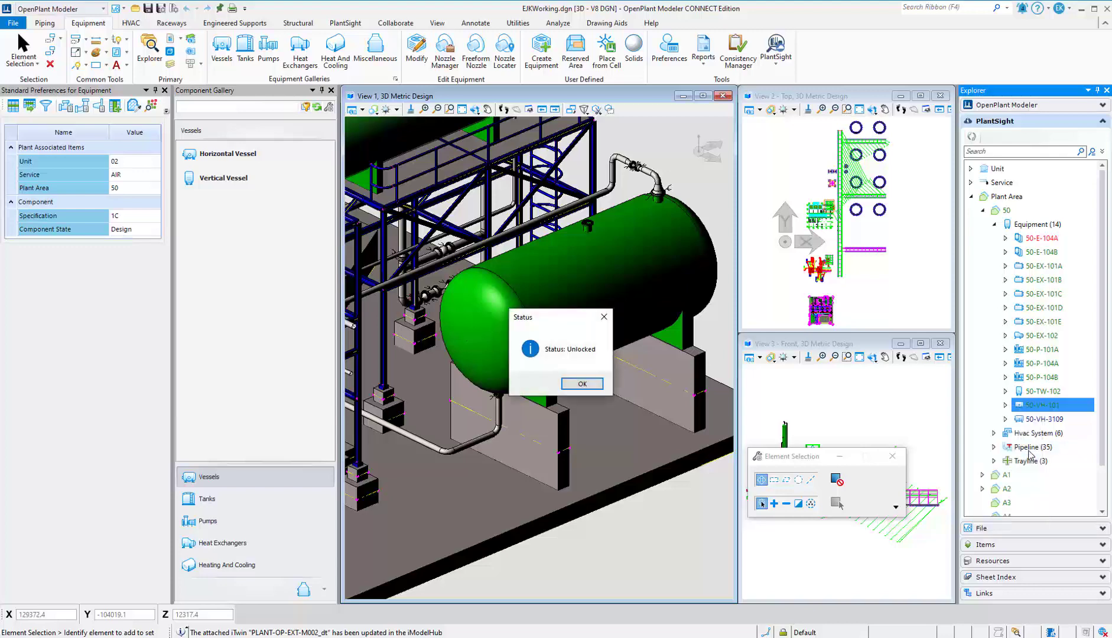
pyautogui.click(582, 384)
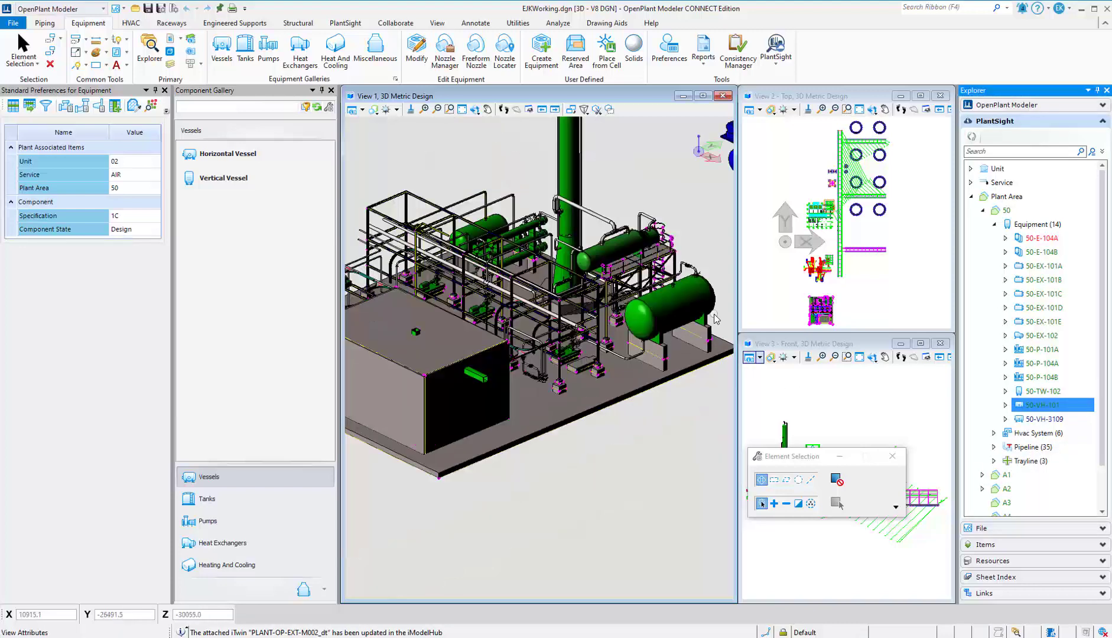
pyautogui.scroll(-5, 528, 377)
pyautogui.scroll(5, 528, 377)
pyautogui.scroll(2, 556, 369)
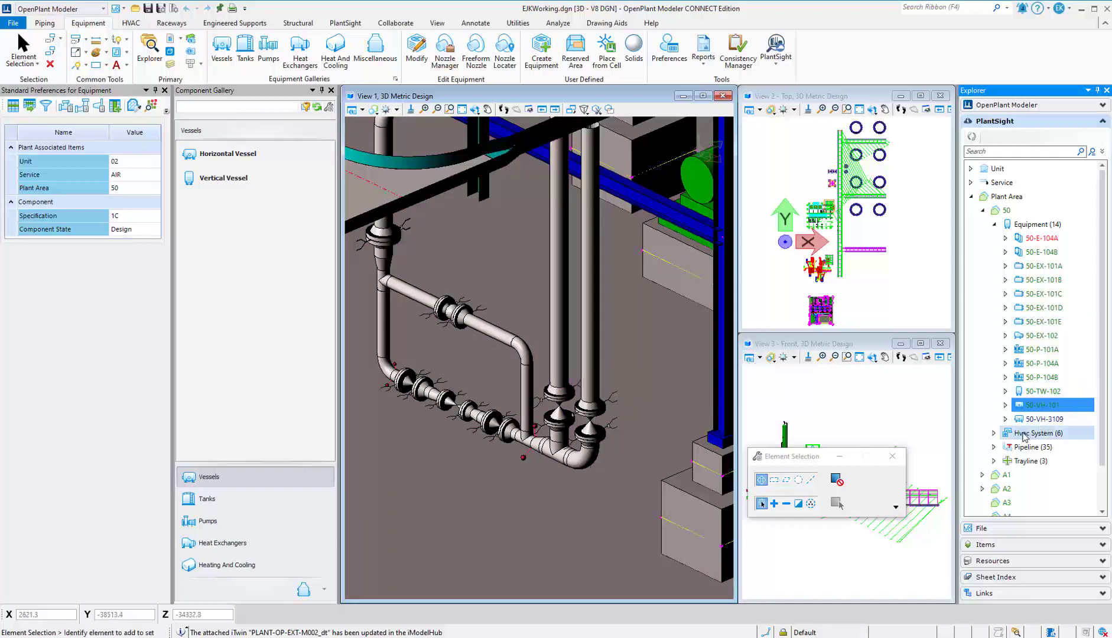
# Check out pipeline 50-SWS-0107 from the Pipeline list for editing
pyautogui.click(994, 448)
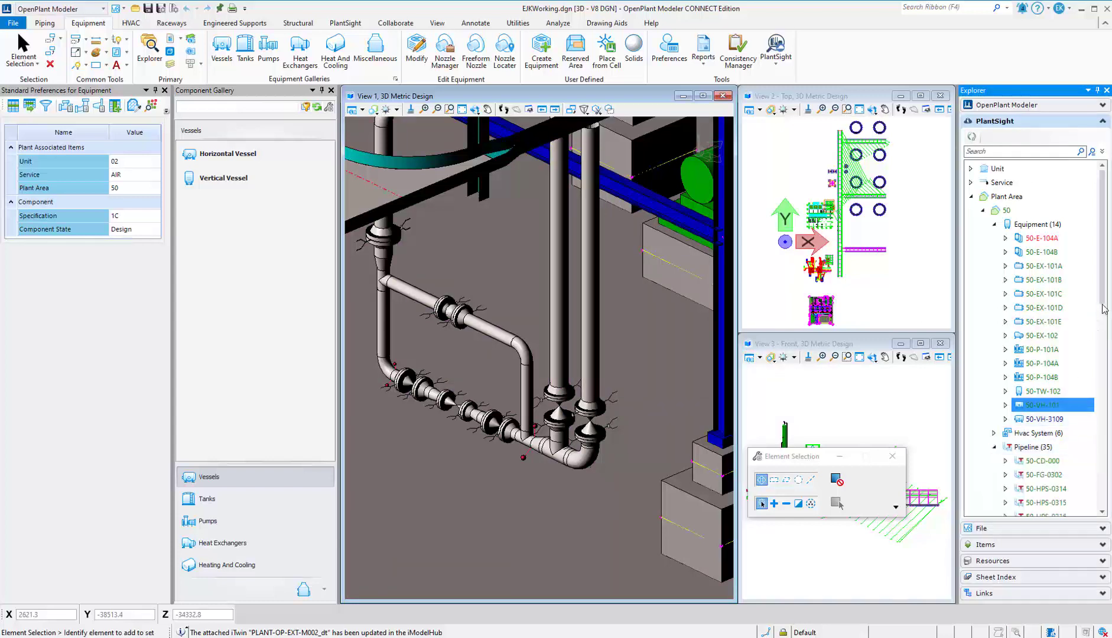
pyautogui.moveTo(1103, 276); pyautogui.dragTo(1103, 386)
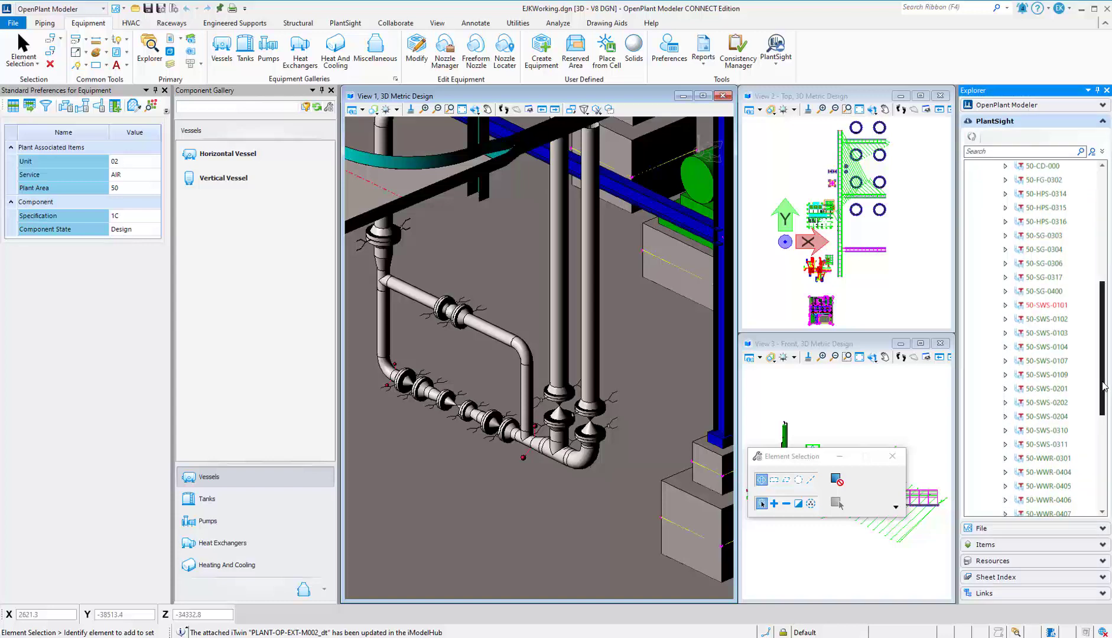
pyautogui.click(1057, 361)
pyautogui.rightClick(1057, 365)
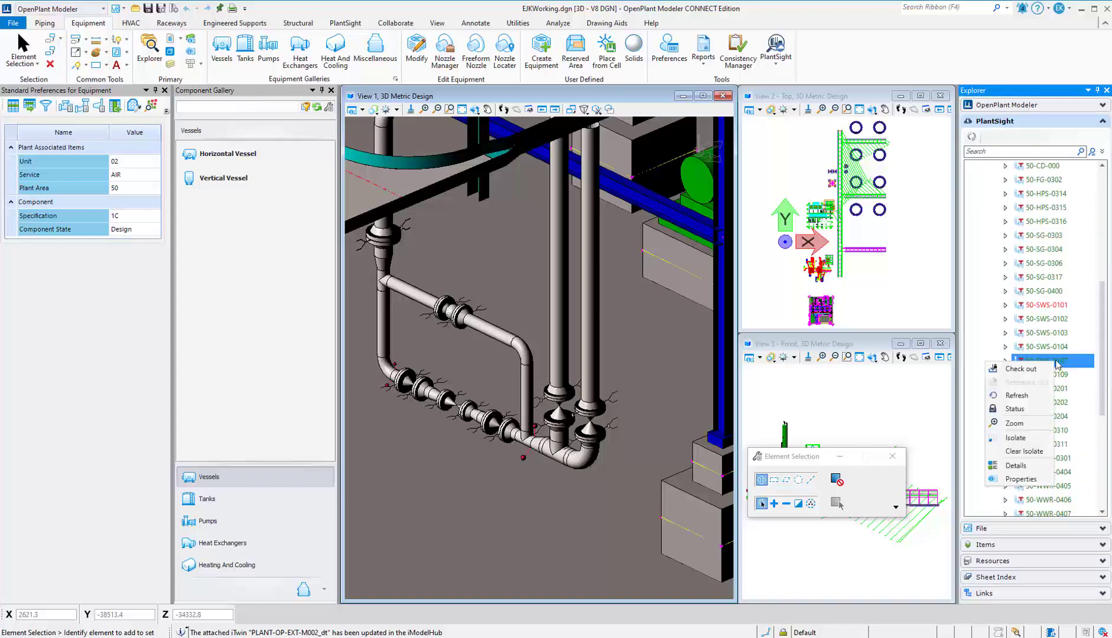
pyautogui.click(1040, 369)
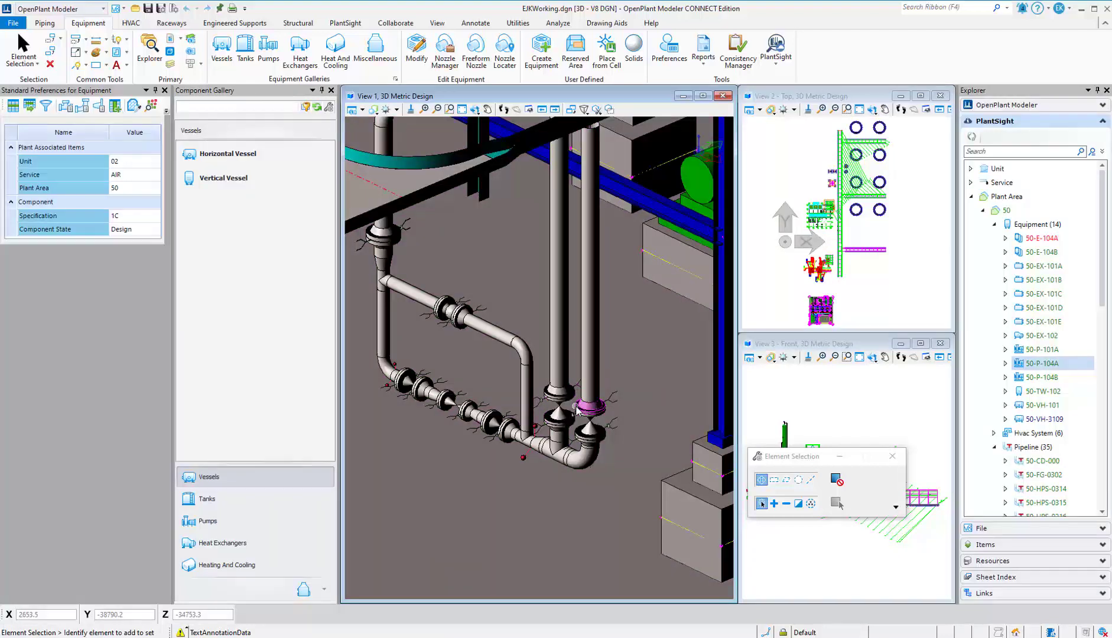
pyautogui.scroll(5, 565, 397)
# Delete the gate valve, both flanges and the short pipe segment under the vertical pipe
pyautogui.press('Delete')
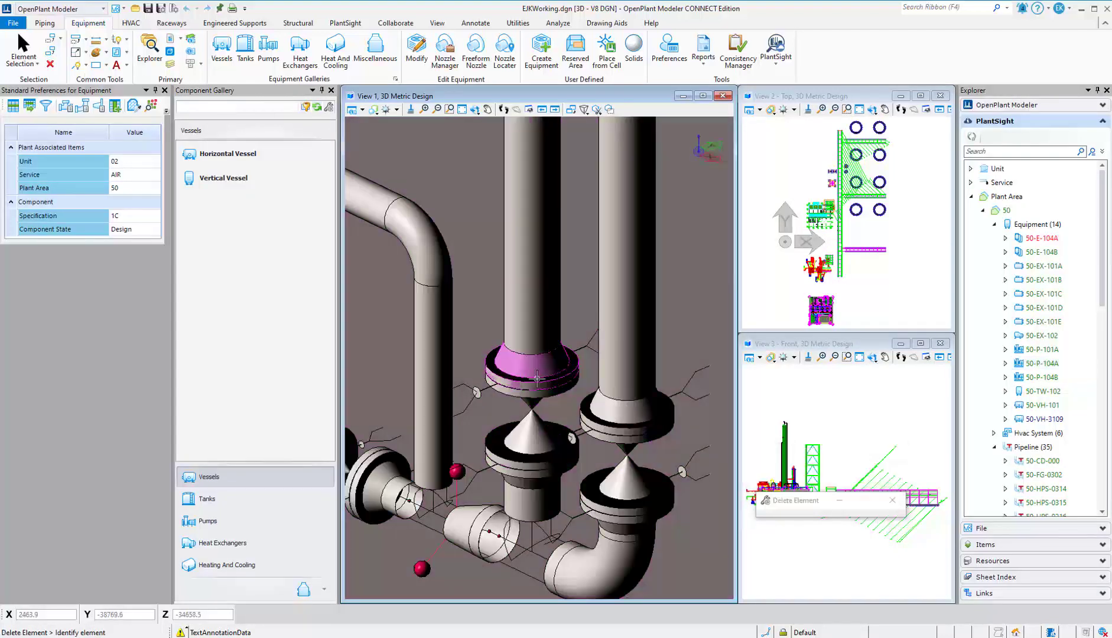
pyautogui.click(543, 387)
pyautogui.click(532, 455)
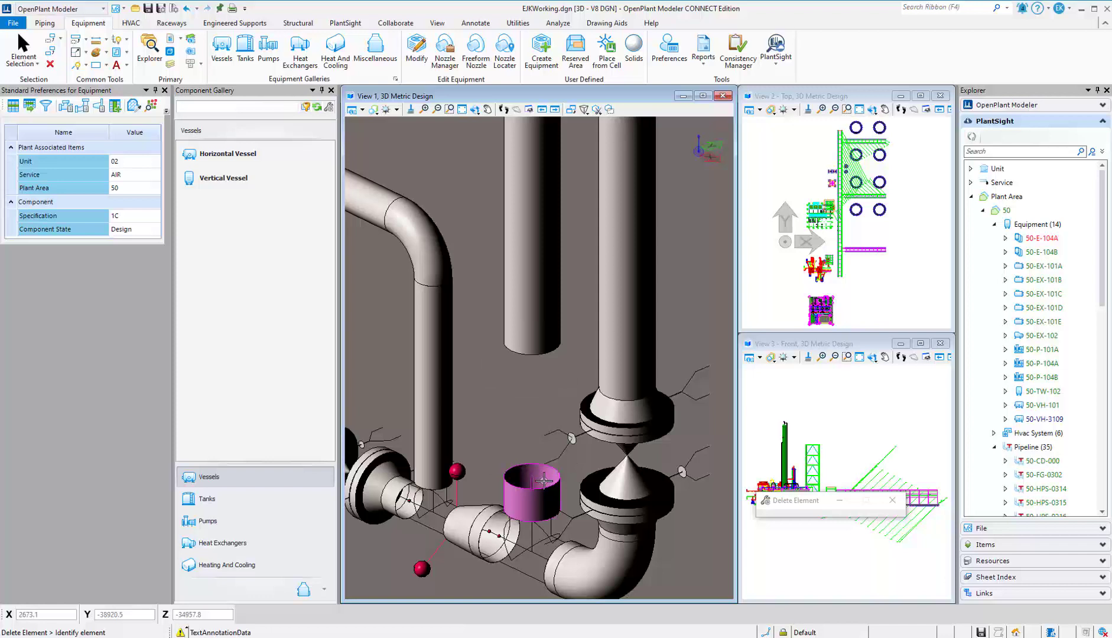
pyautogui.click(531, 482)
pyautogui.press('Escape')
pyautogui.scroll(-2, 508, 385)
# Stretch the vertical pipe's end down to connect with the tee
pyautogui.click(507, 463)
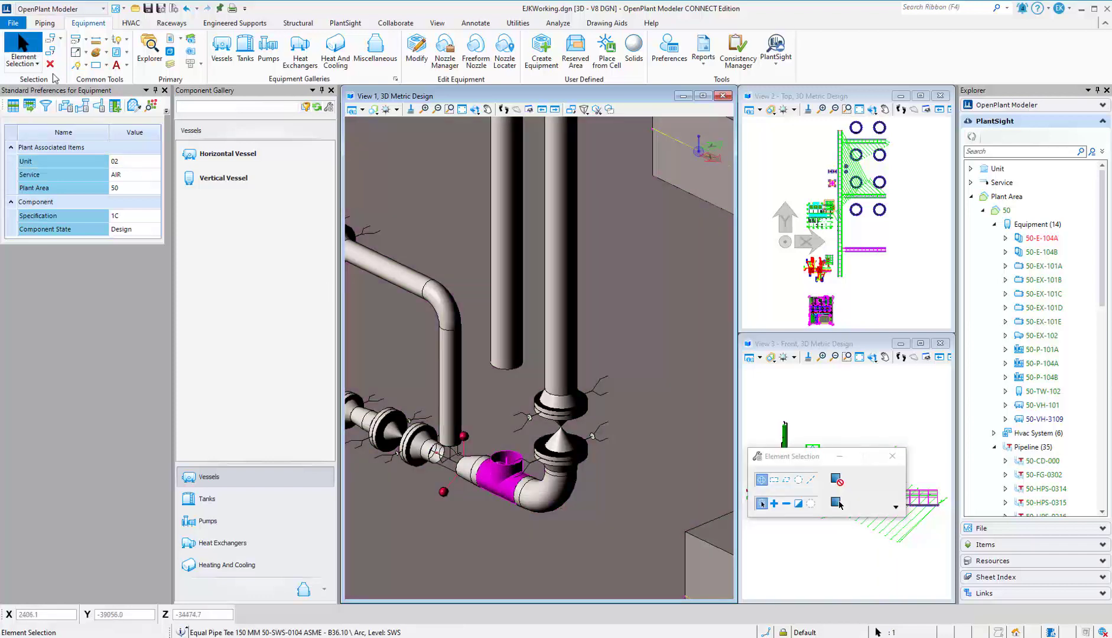
pyautogui.click(513, 366)
pyautogui.rightClick(506, 363)
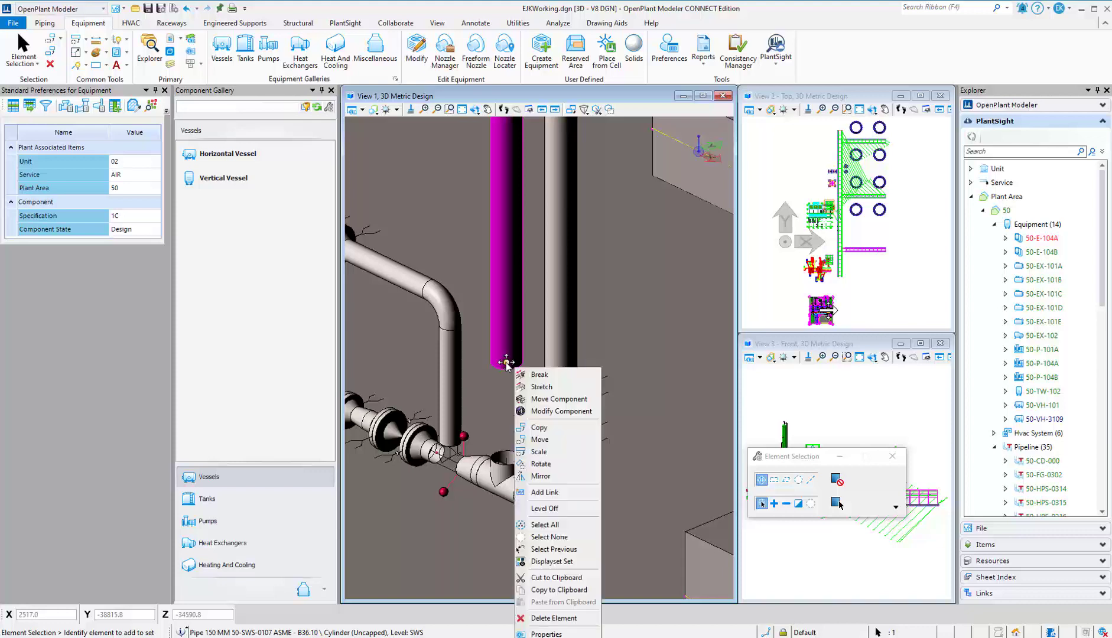
pyautogui.click(532, 374)
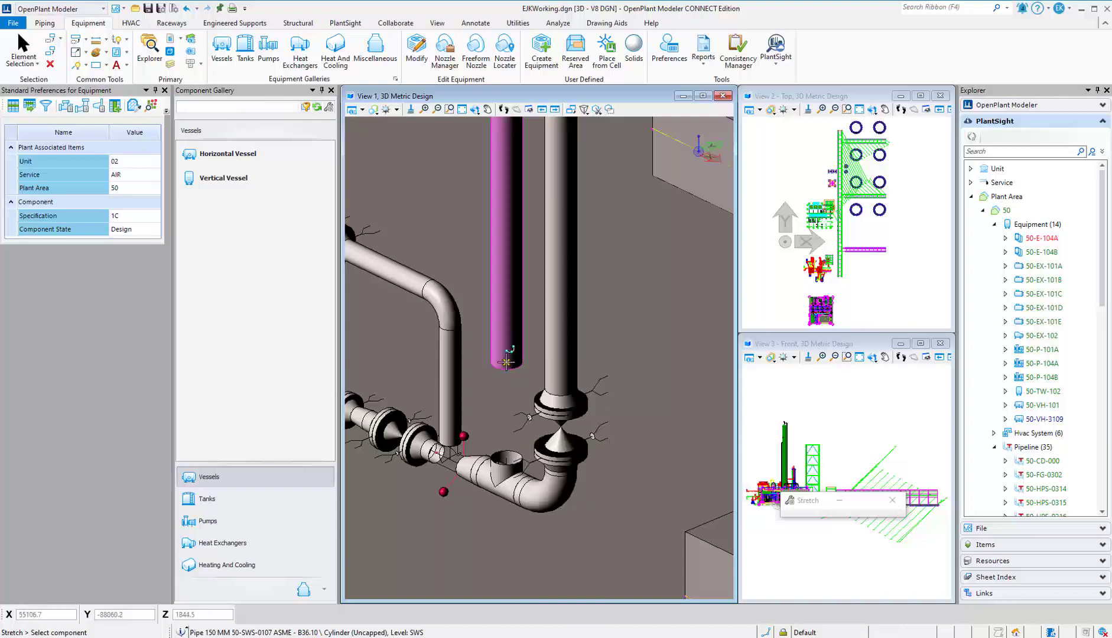
pyautogui.click(505, 461)
pyautogui.scroll(-2, 529, 461)
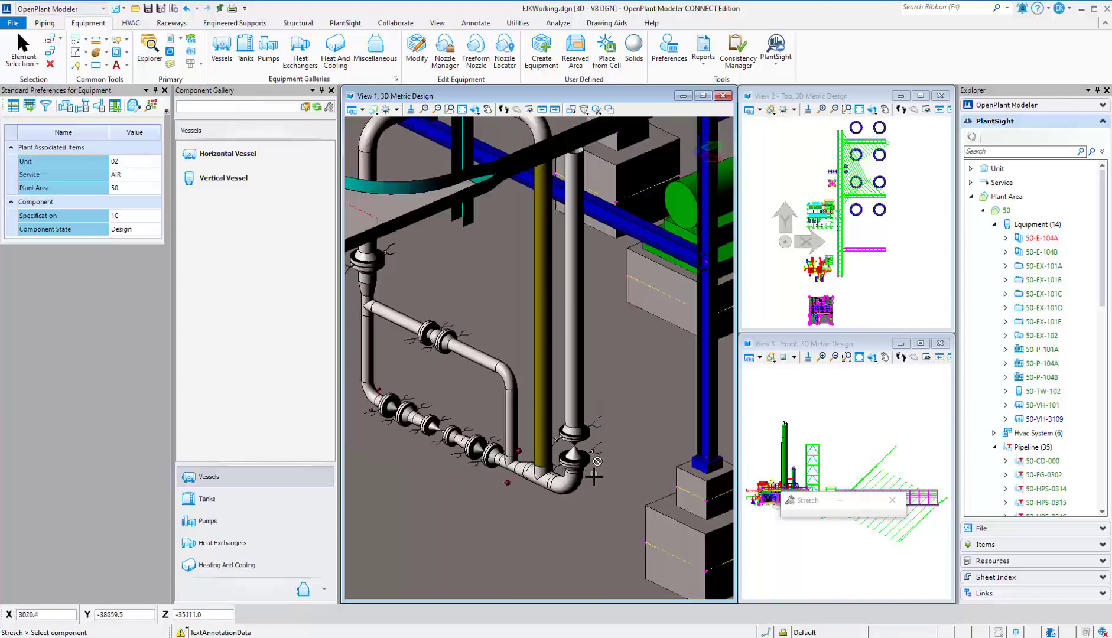
# Check in pipeline 50-SWS-0107's edits to PlantSight and fit the whole plant in View 1
pyautogui.click(775, 64)
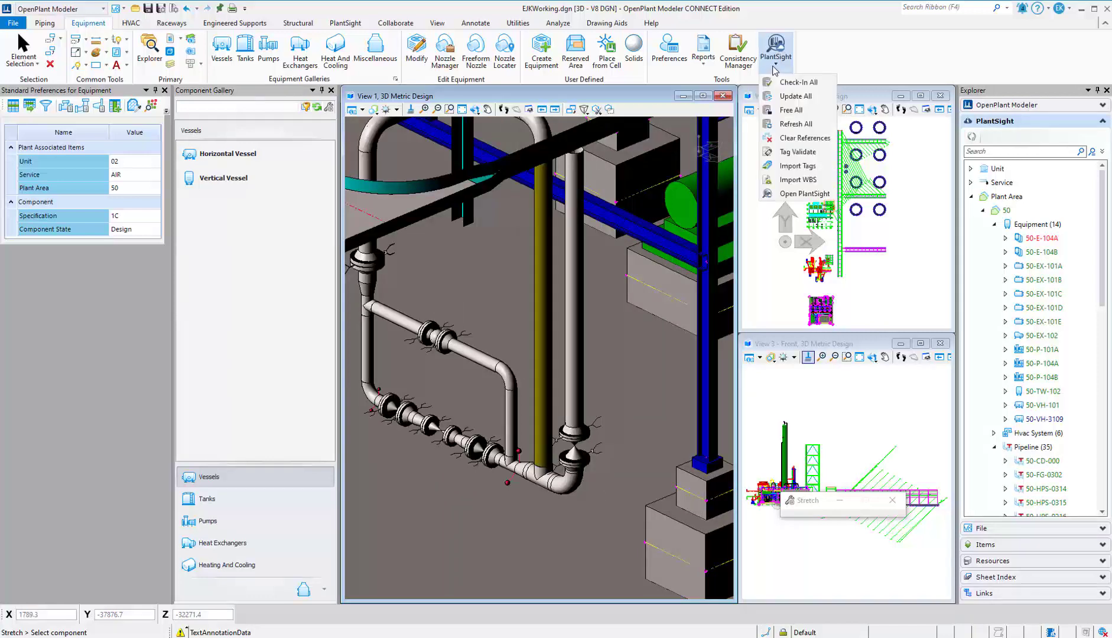
pyautogui.click(799, 82)
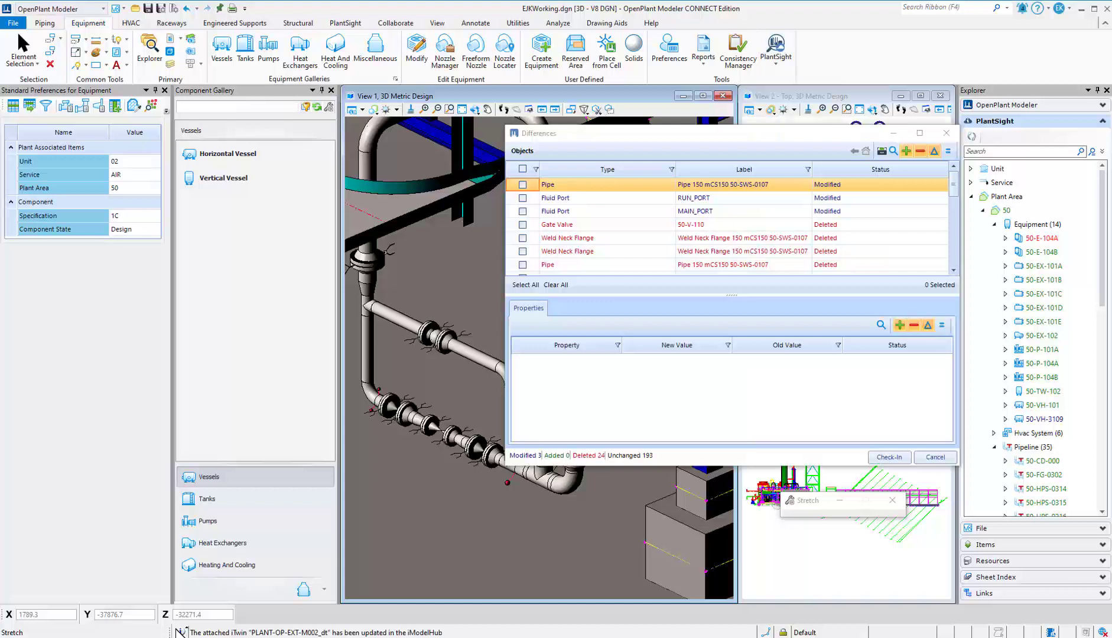
pyautogui.click(889, 457)
pyautogui.click(632, 388)
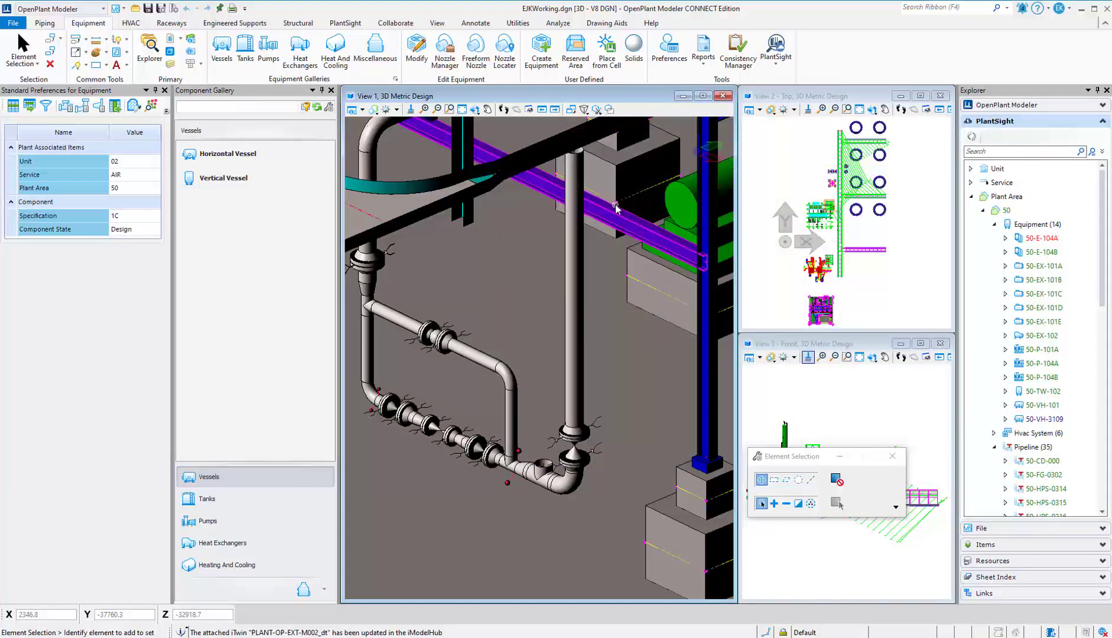
pyautogui.click(461, 110)
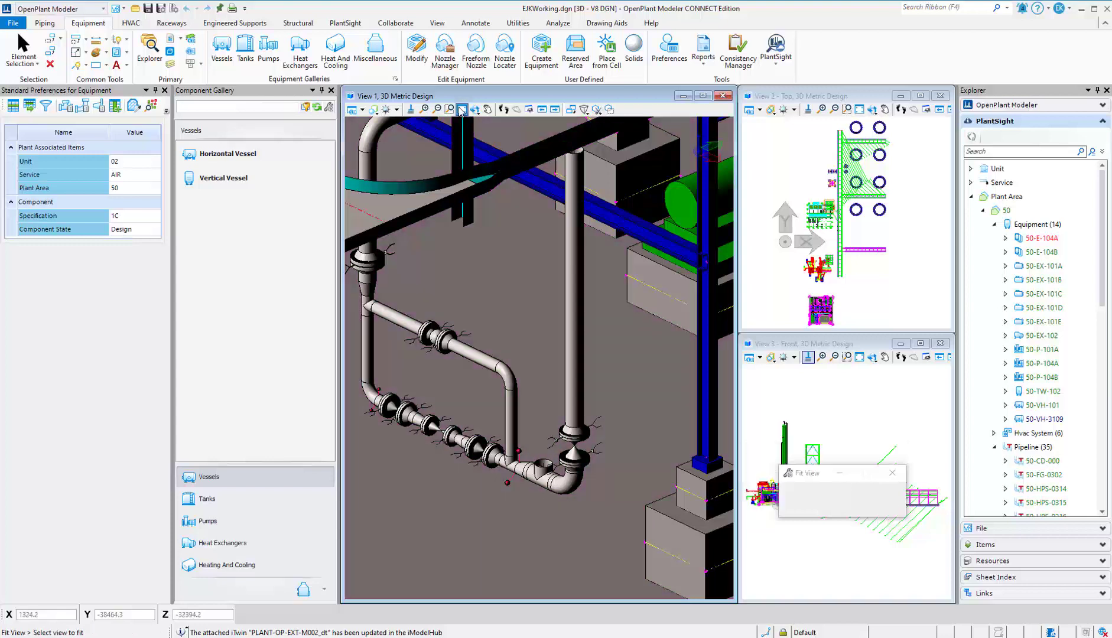
pyautogui.click(527, 249)
# Clear the referenced PlantSight plant unit and piping from the model, then show the Collaborate ribbon
pyautogui.click(777, 65)
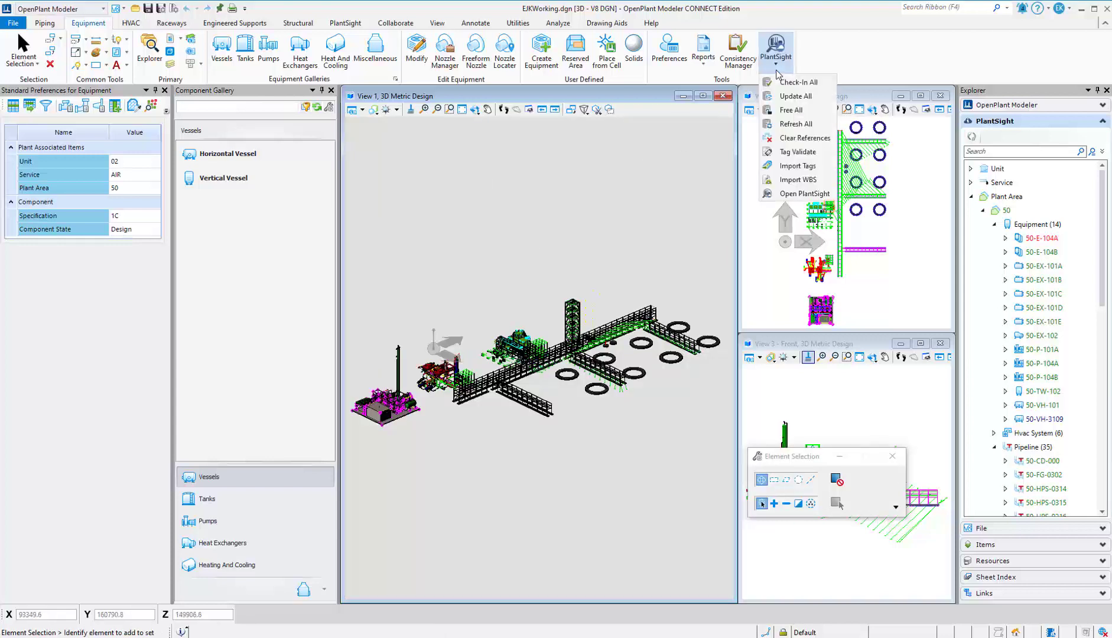
pyautogui.click(813, 141)
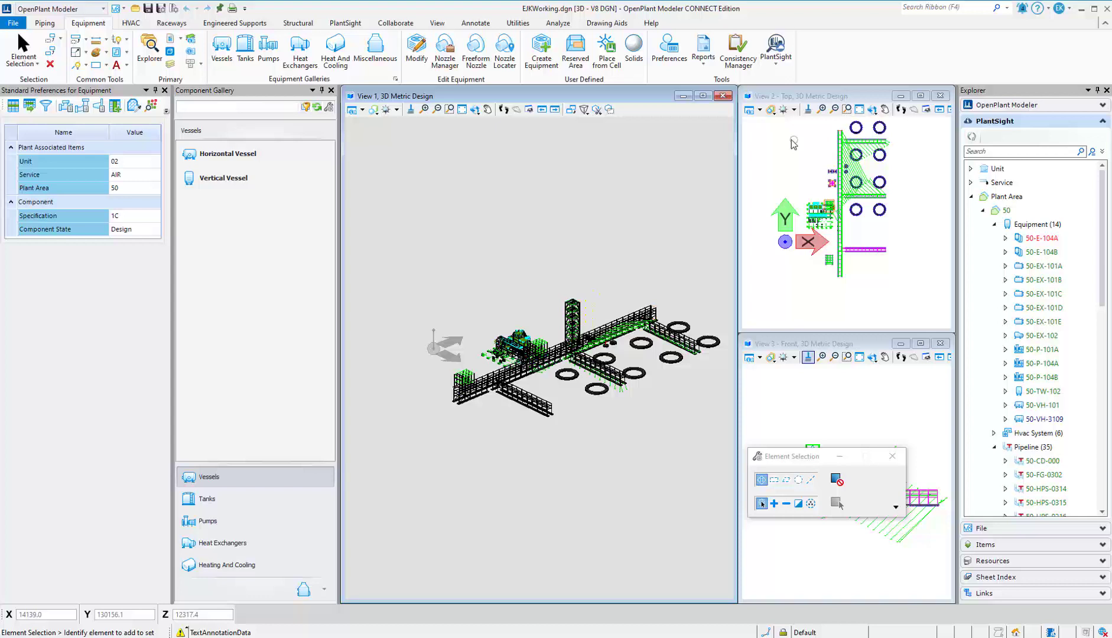
pyautogui.click(395, 23)
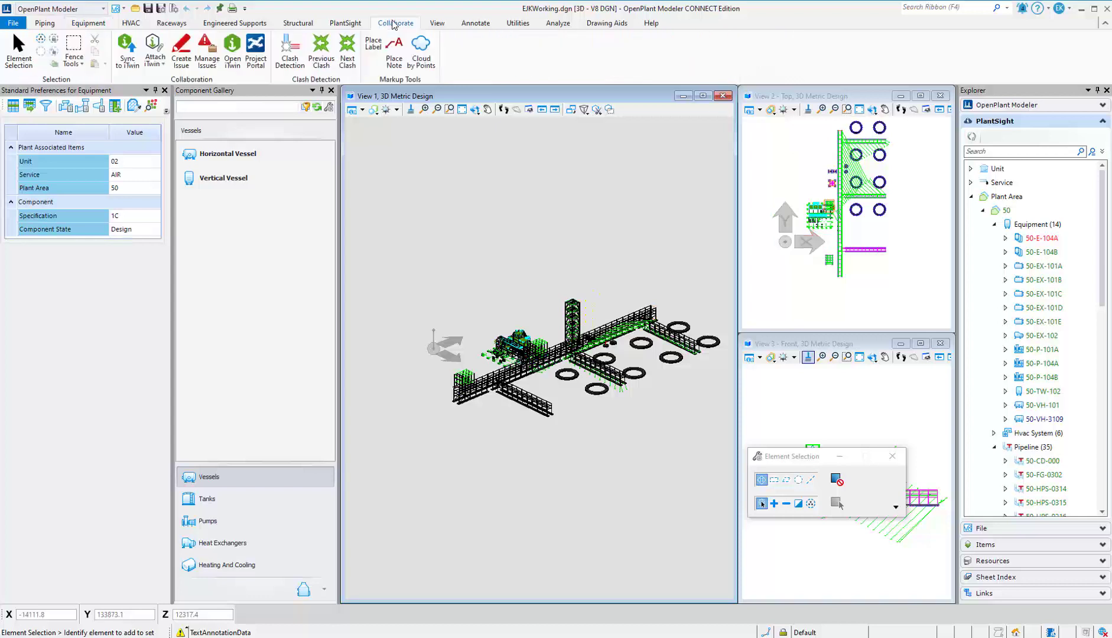